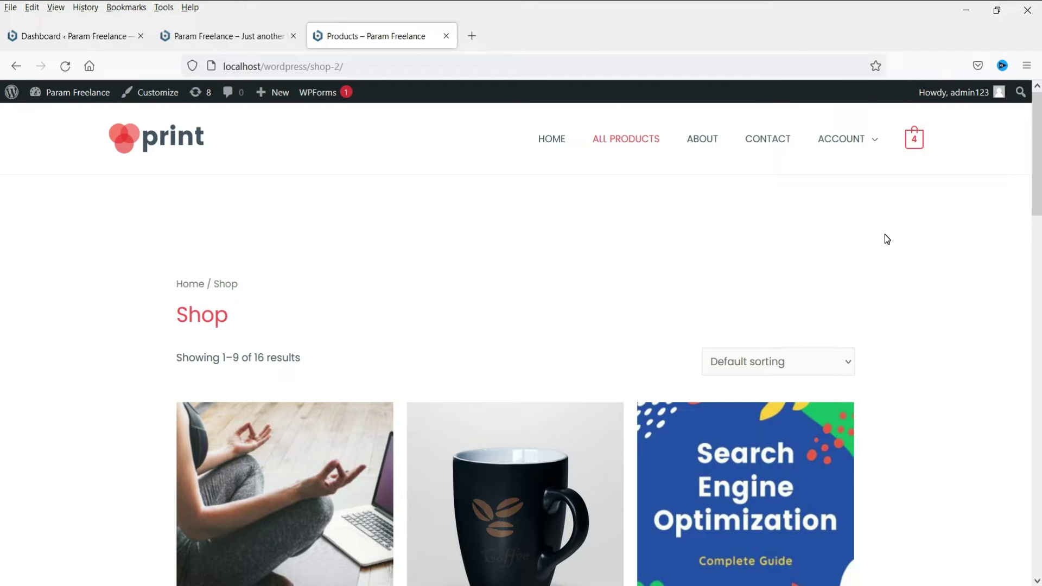
# - Return to the storefront Shop page and scroll through its three-column product grid
pyautogui.hotkey('ctrl', 'Tab')
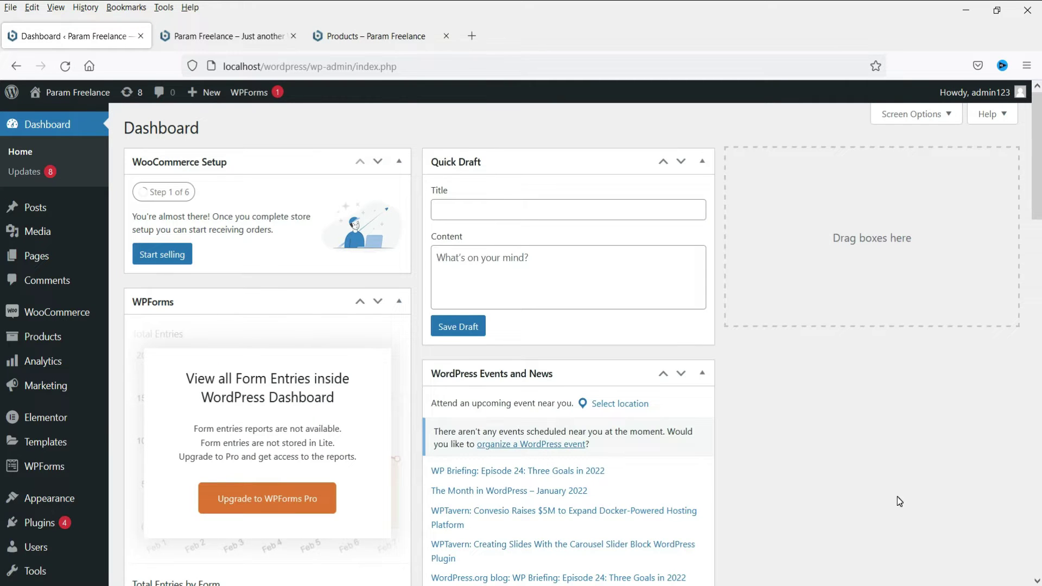
pyautogui.click(374, 44)
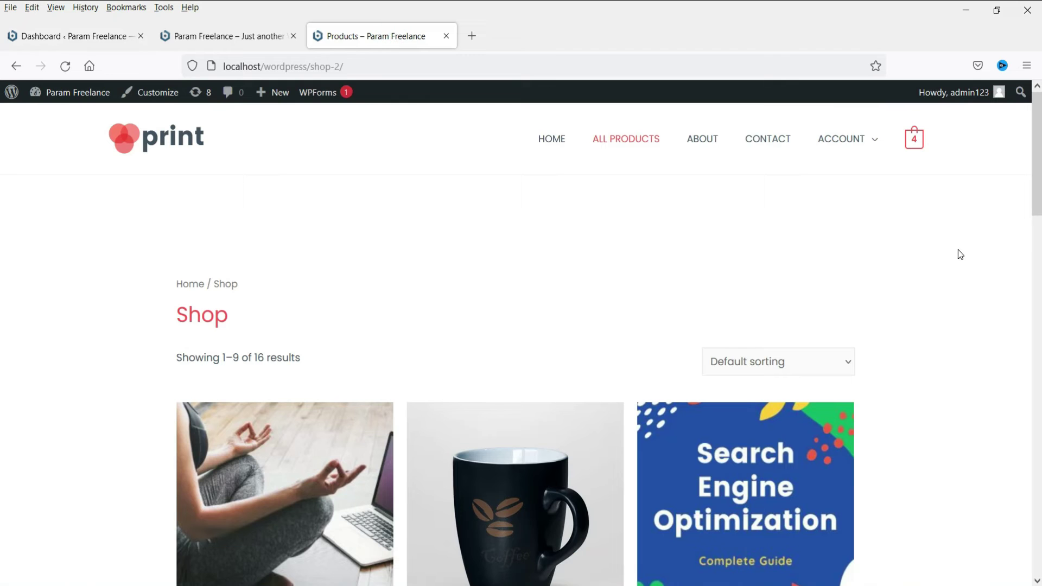
pyautogui.scroll(-6, 960, 254)
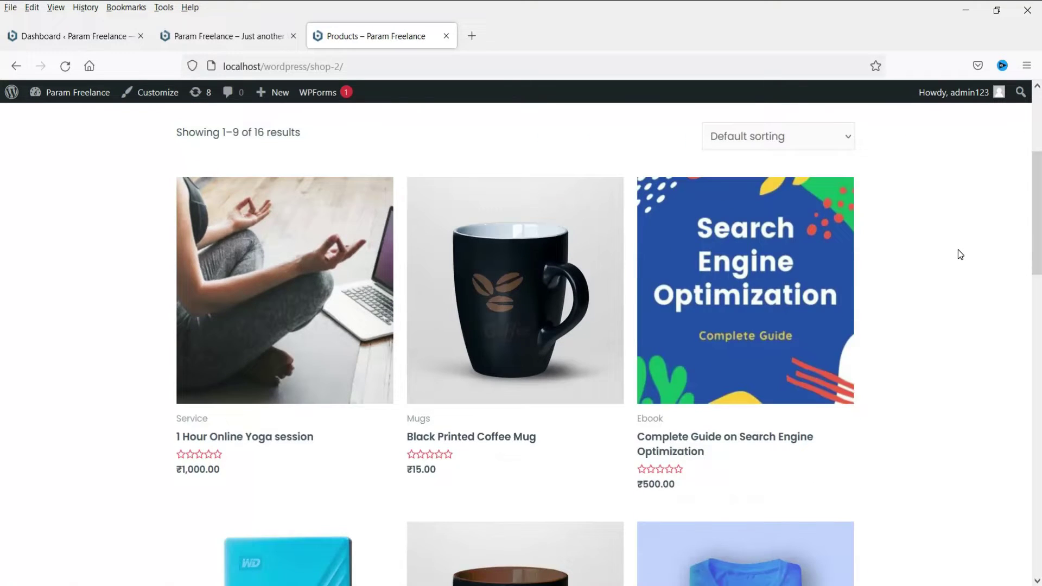
pyautogui.scroll(-10, 961, 254)
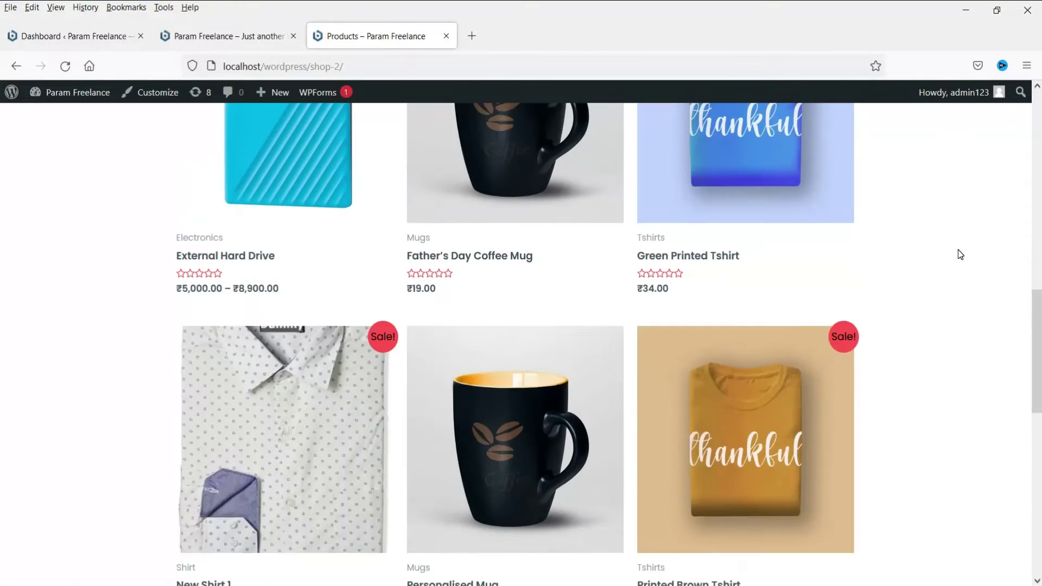
pyautogui.scroll(15, 960, 254)
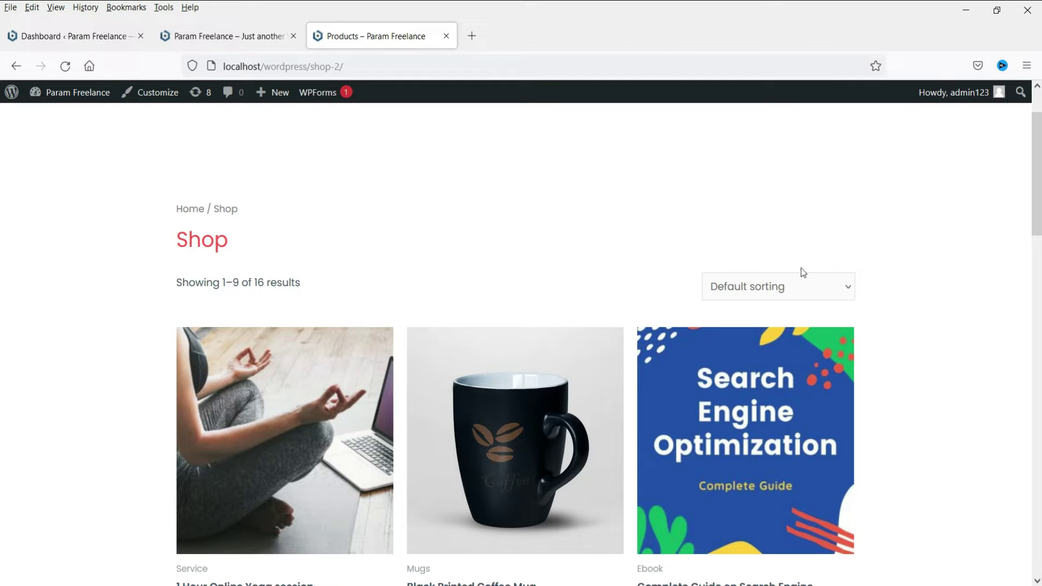
# - Launch the Customizer from the Shop page and go to WooCommerce > Store Notice
pyautogui.click(157, 93)
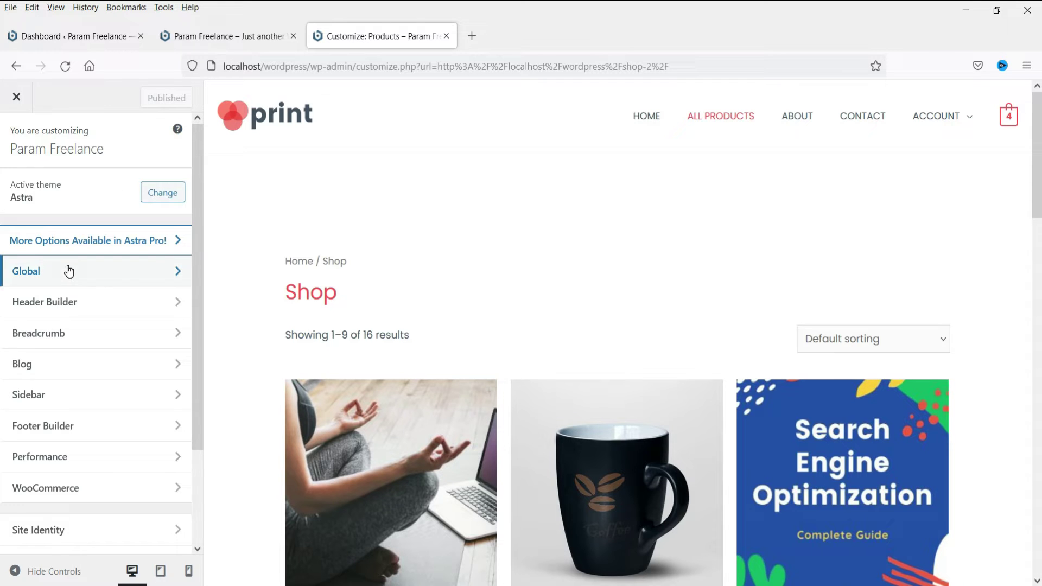
pyautogui.scroll(-2, 65, 271)
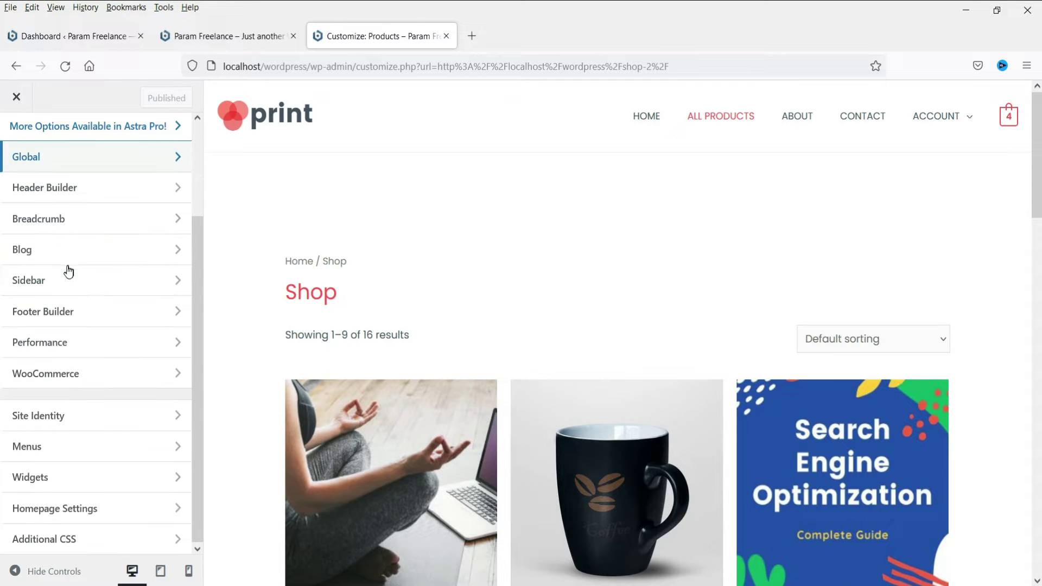
pyautogui.click(61, 374)
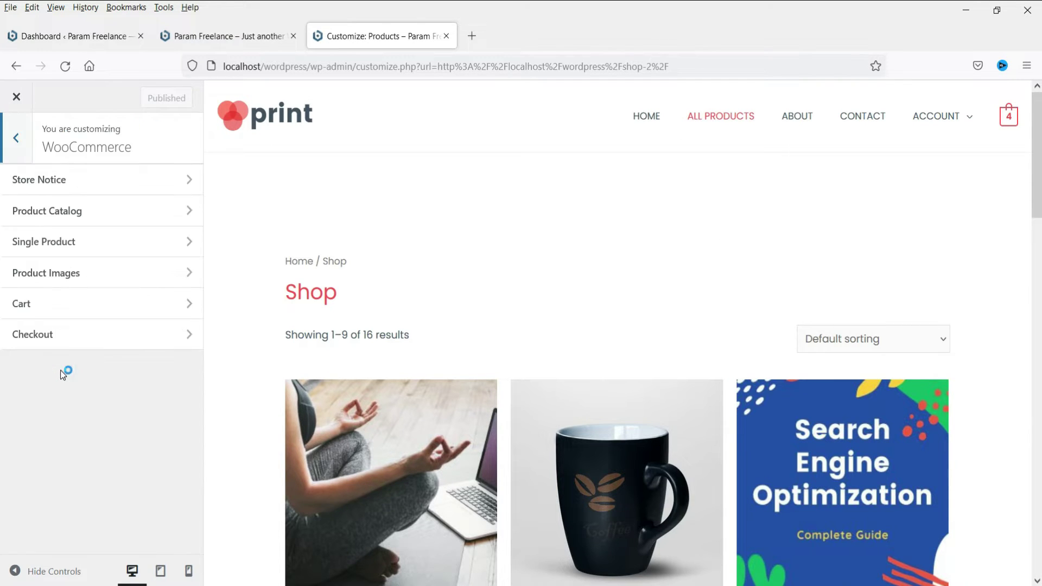
pyautogui.click(81, 184)
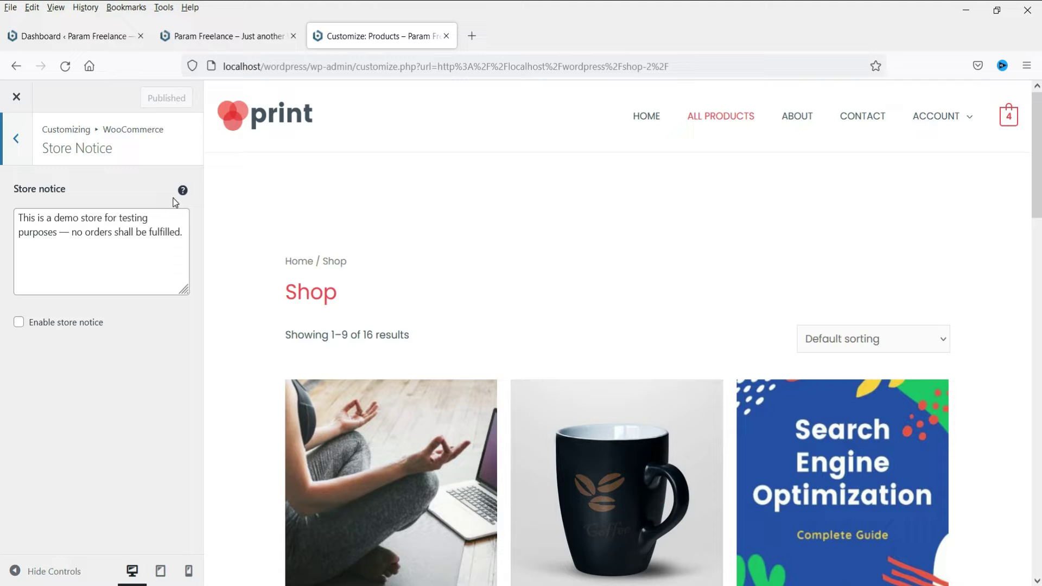
# - Preview the store notice banner, switch it back off, and return to the WooCommerce list
pyautogui.click(18, 321)
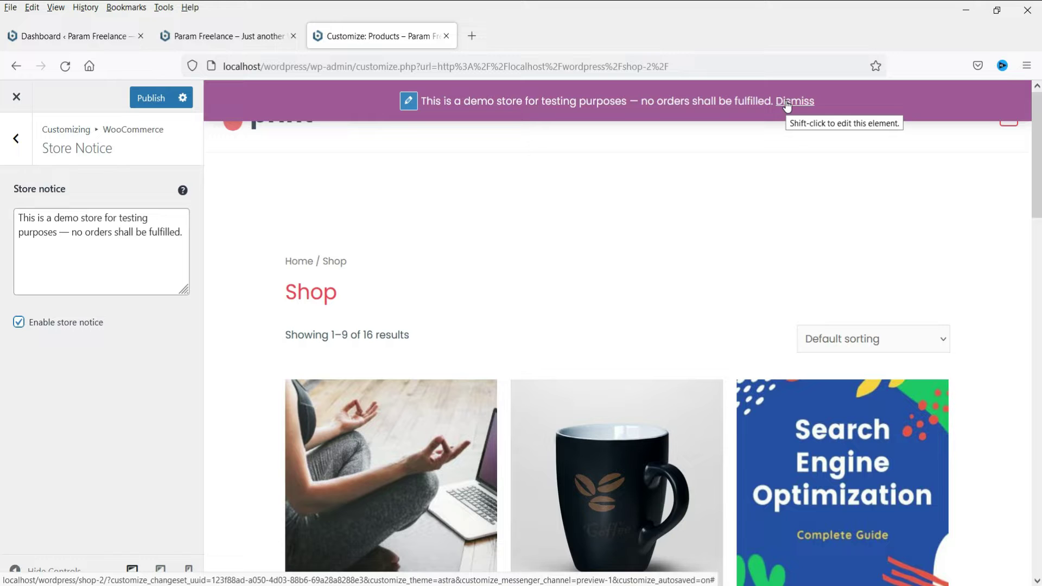
pyautogui.tripleClick(107, 227)
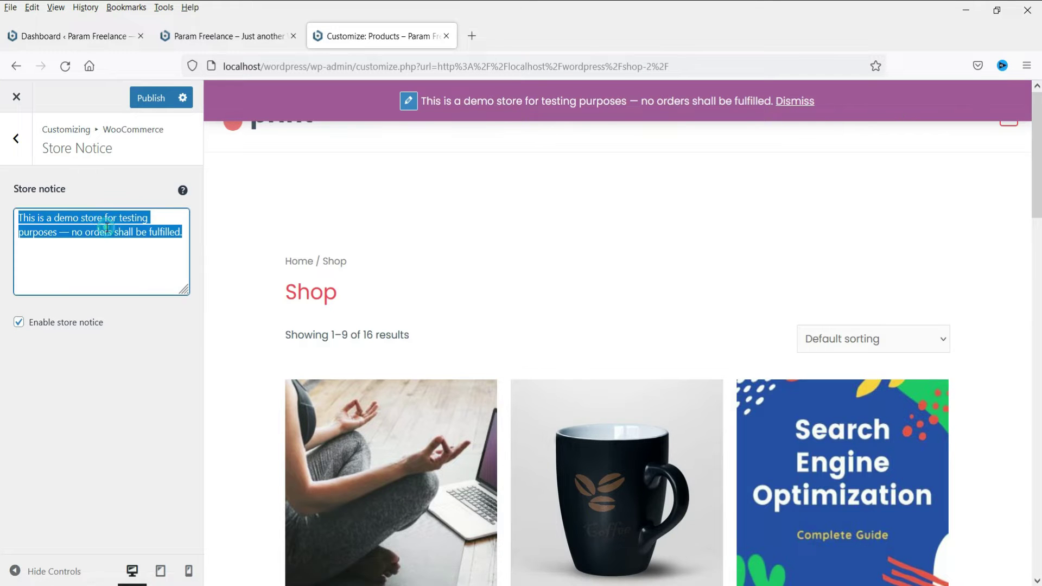
pyautogui.click(106, 228)
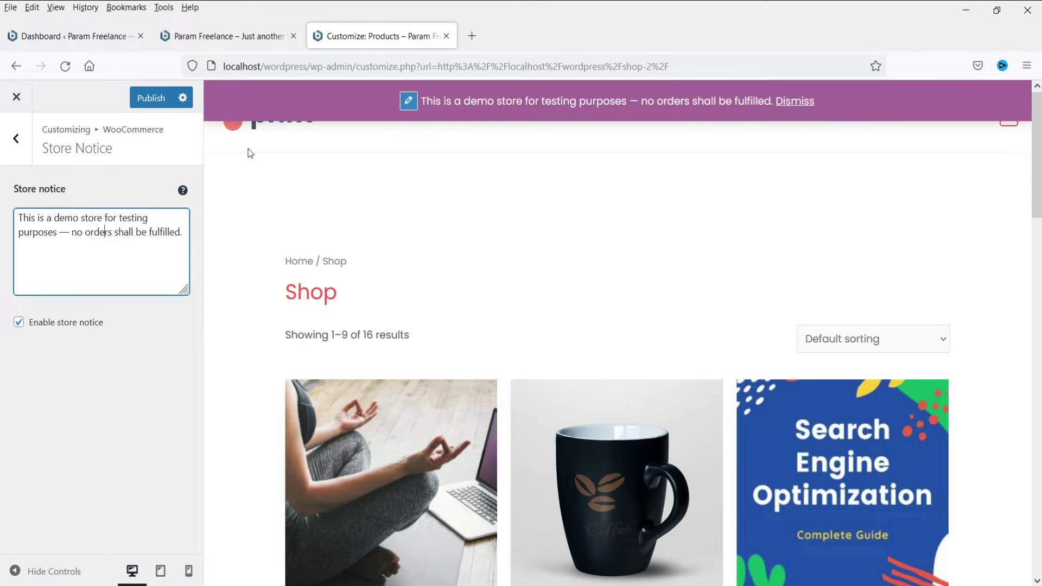
pyautogui.click(19, 323)
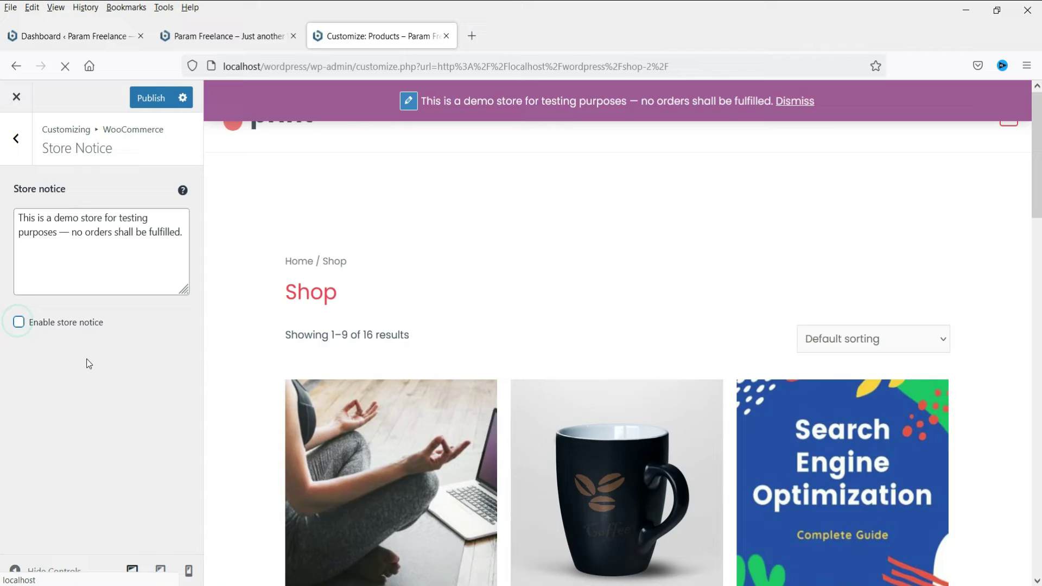
pyautogui.click(15, 140)
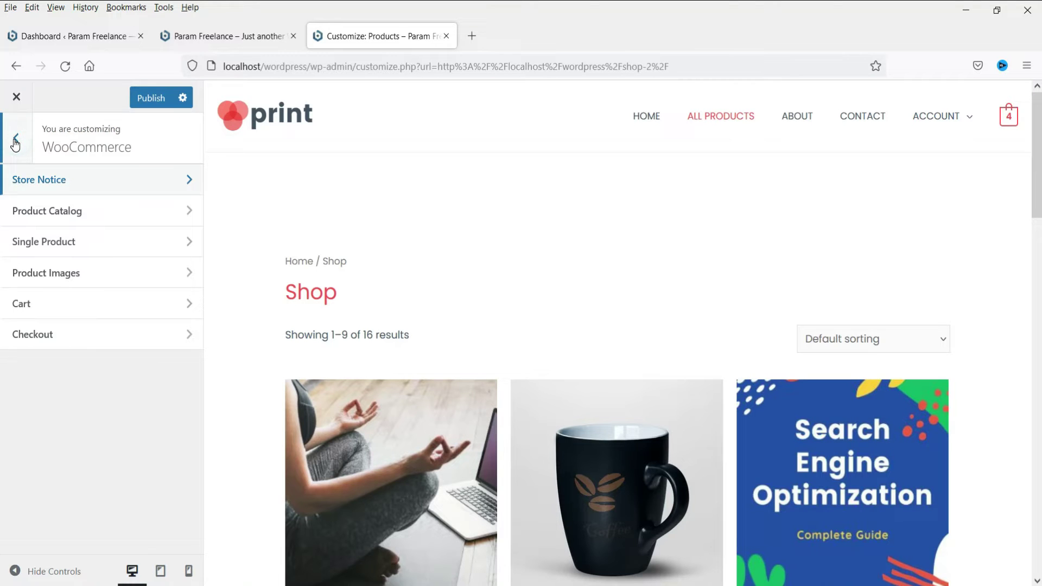
# - Set Product Catalog's Shop page display to Show categories and publish
pyautogui.click(67, 211)
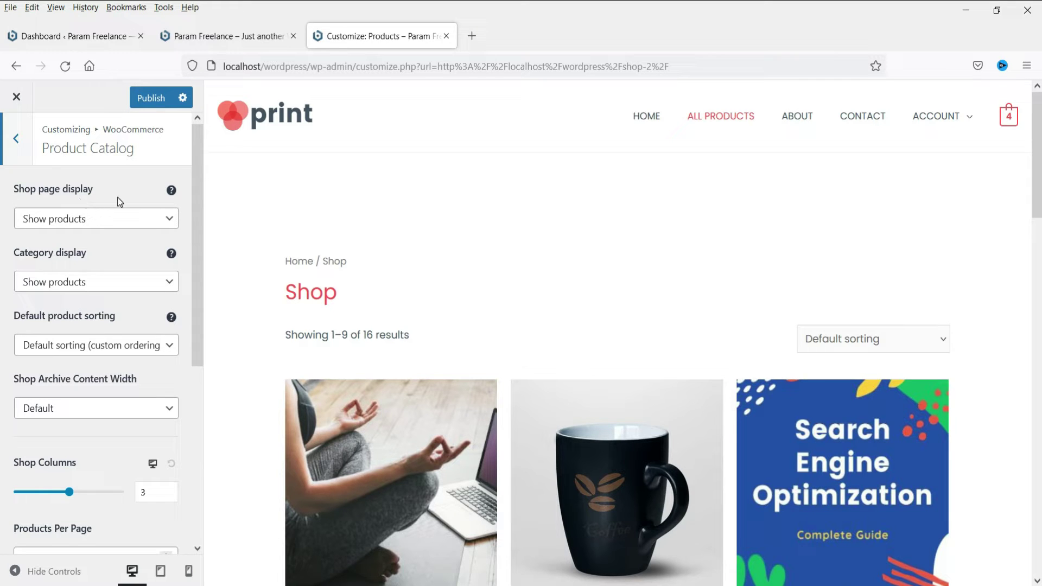
pyautogui.click(147, 222)
pyautogui.click(130, 262)
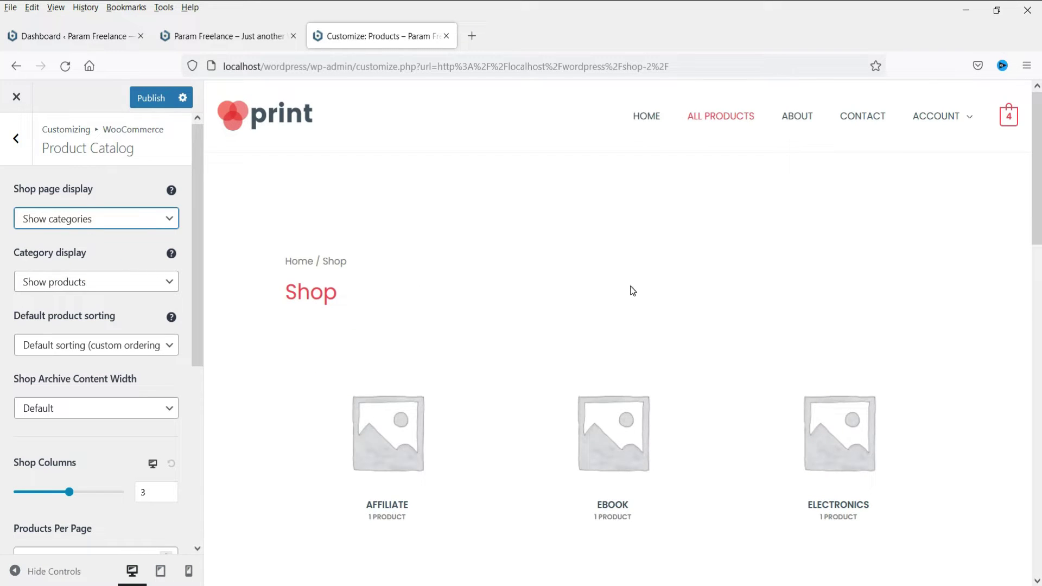
pyautogui.scroll(-4, 632, 292)
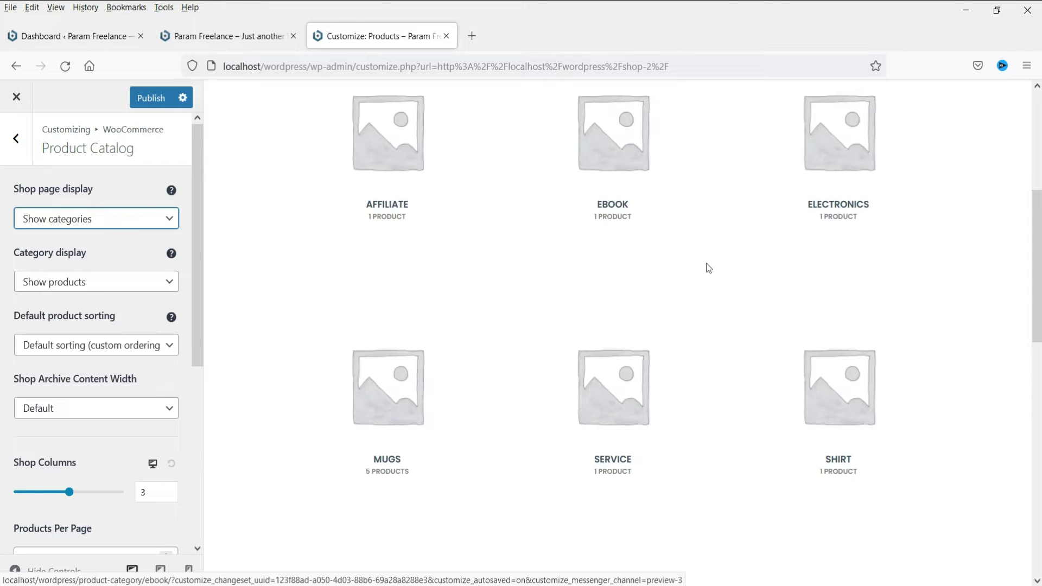
pyautogui.click(145, 98)
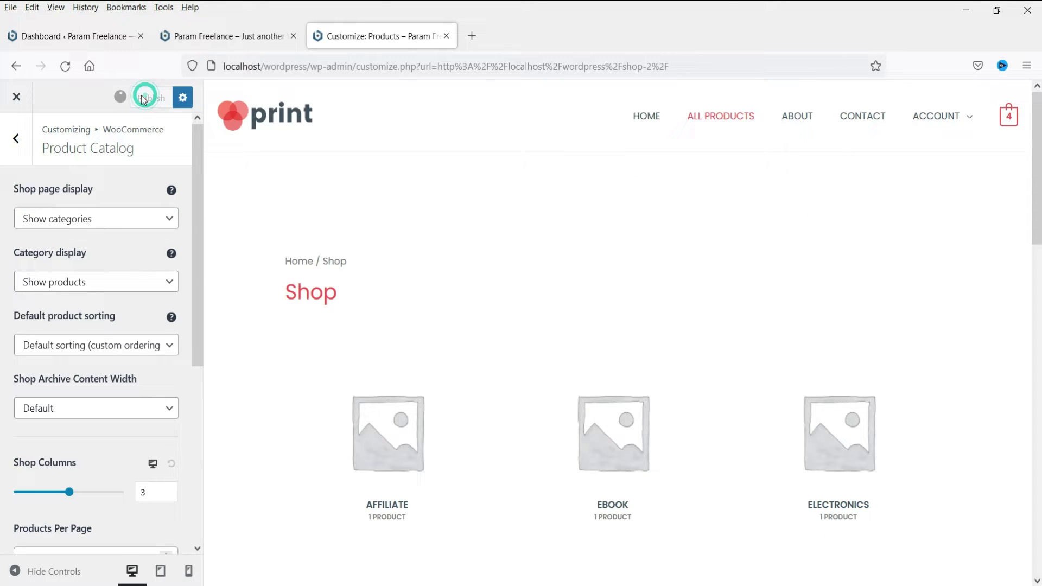
# - View the live Shop page, now listing category tiles like Affiliate, Ebook and Electronics
pyautogui.click(231, 36)
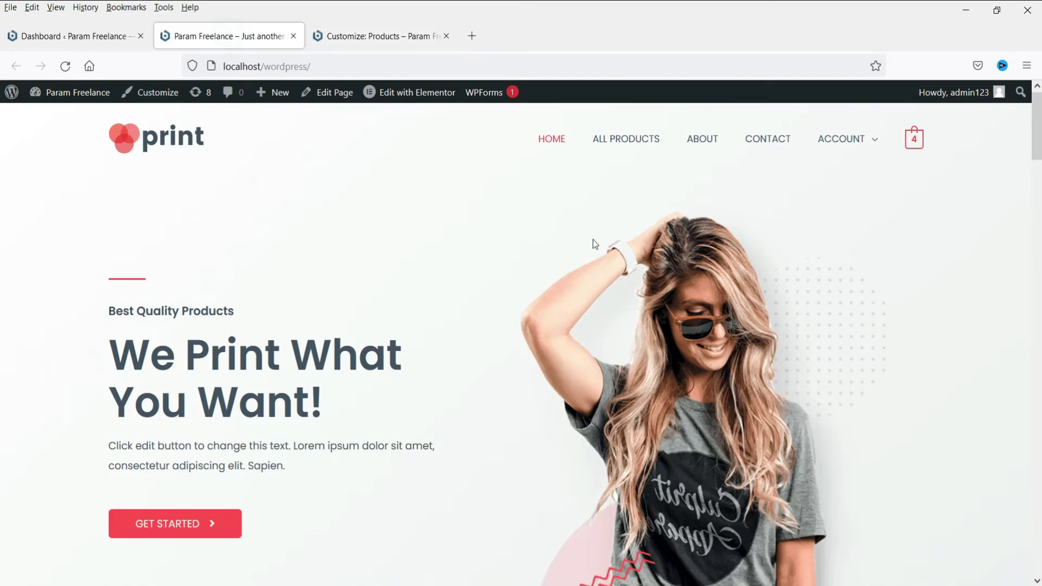
pyautogui.click(643, 143)
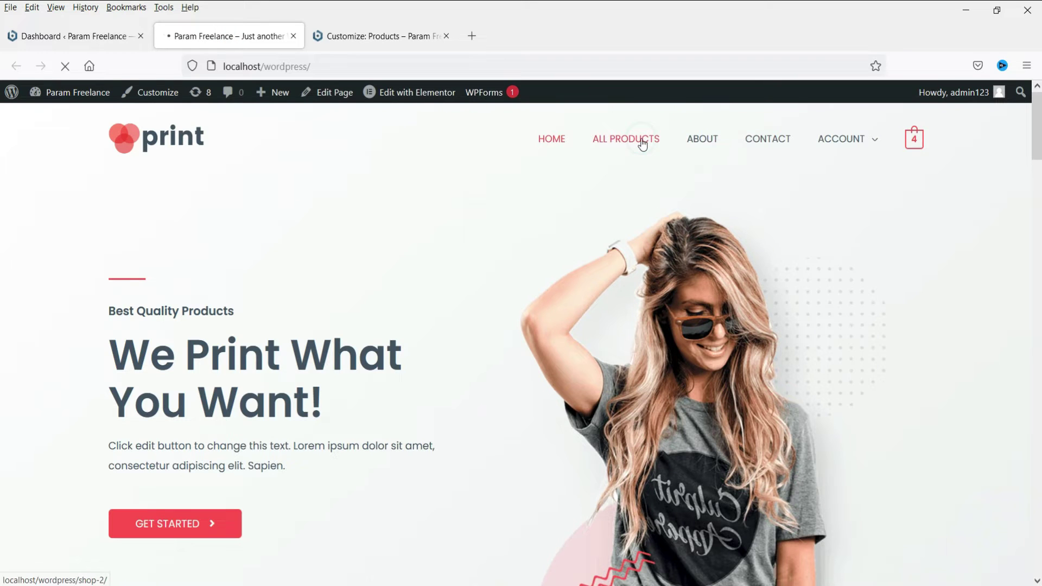
pyautogui.scroll(-4, 500, 309)
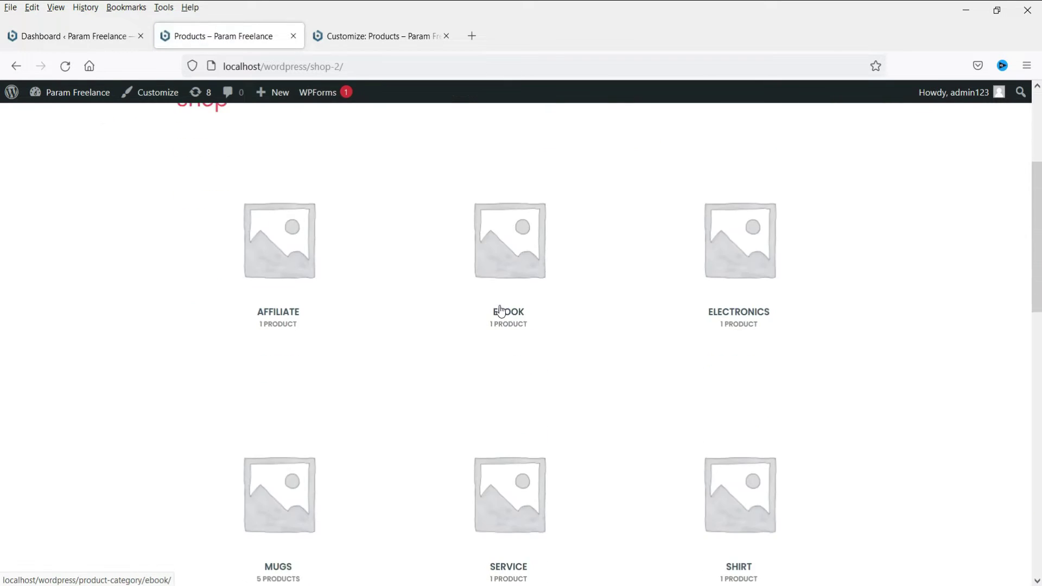
pyautogui.scroll(-6, 729, 308)
pyautogui.scroll(10, 728, 311)
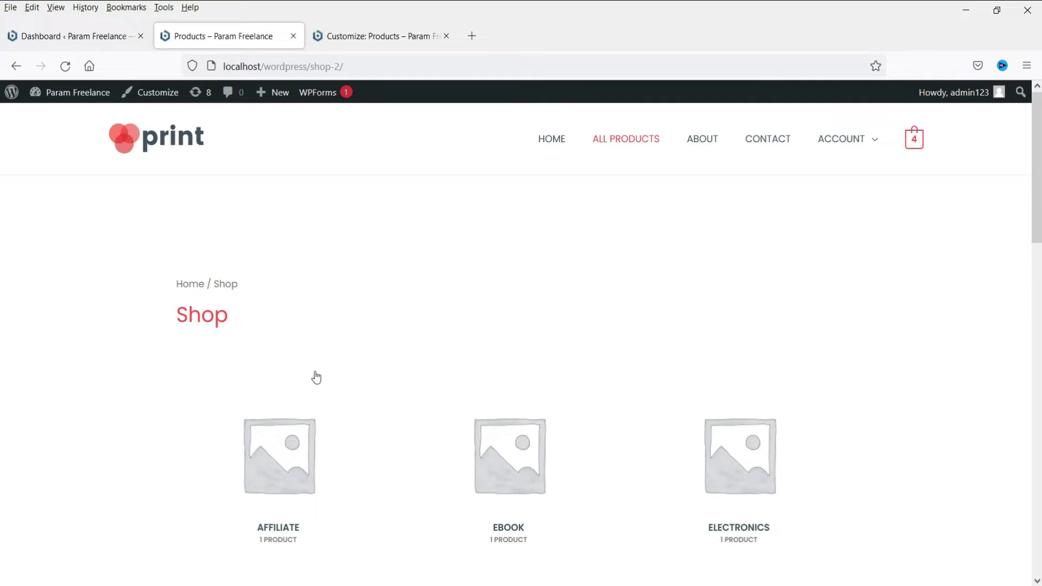
pyautogui.scroll(-3, 333, 372)
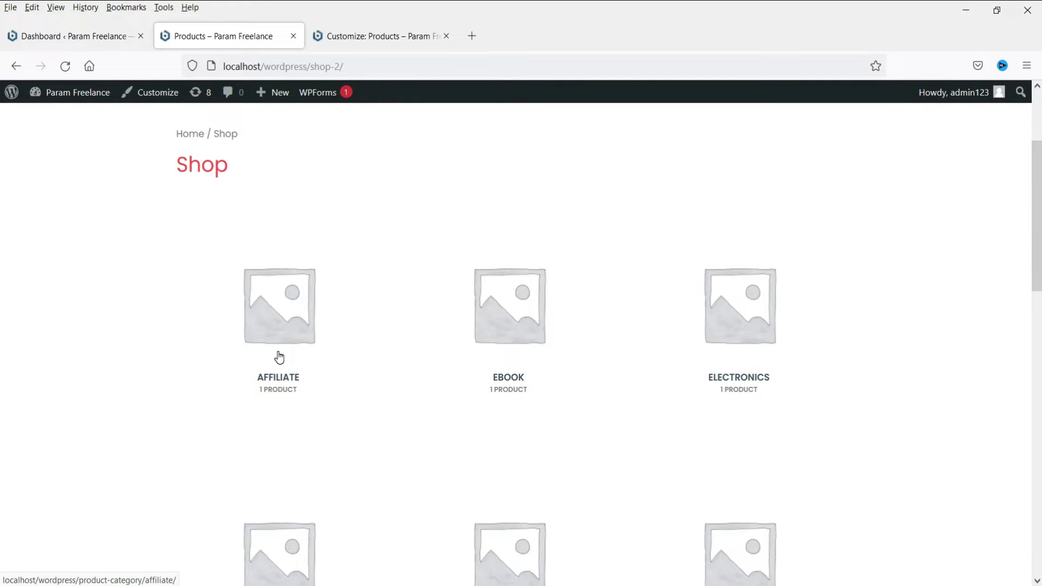
# - In the admin, go to Products > Categories and open the affiliate category for editing
pyautogui.click(69, 32)
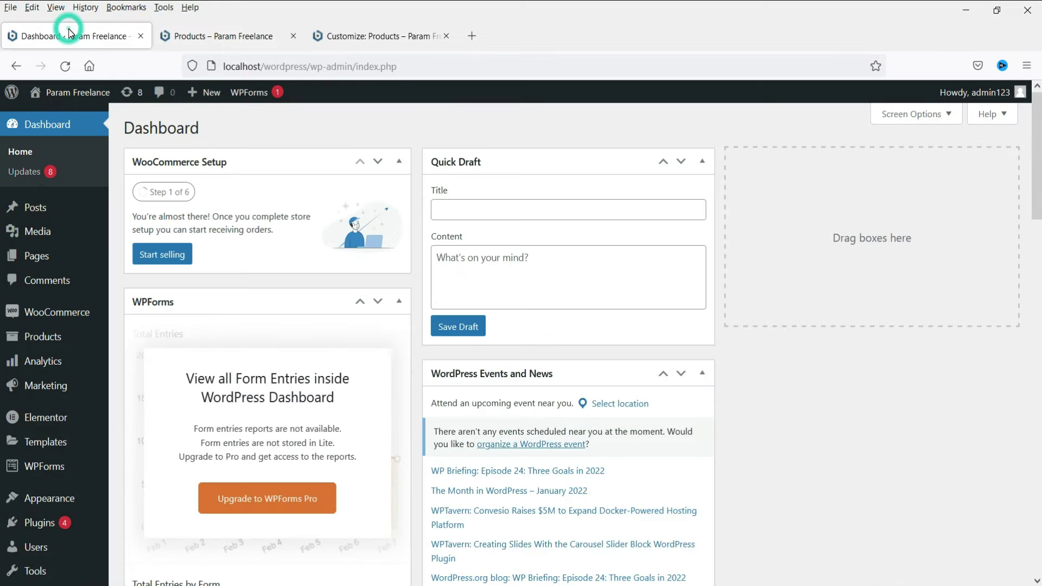
pyautogui.moveTo(40, 339)
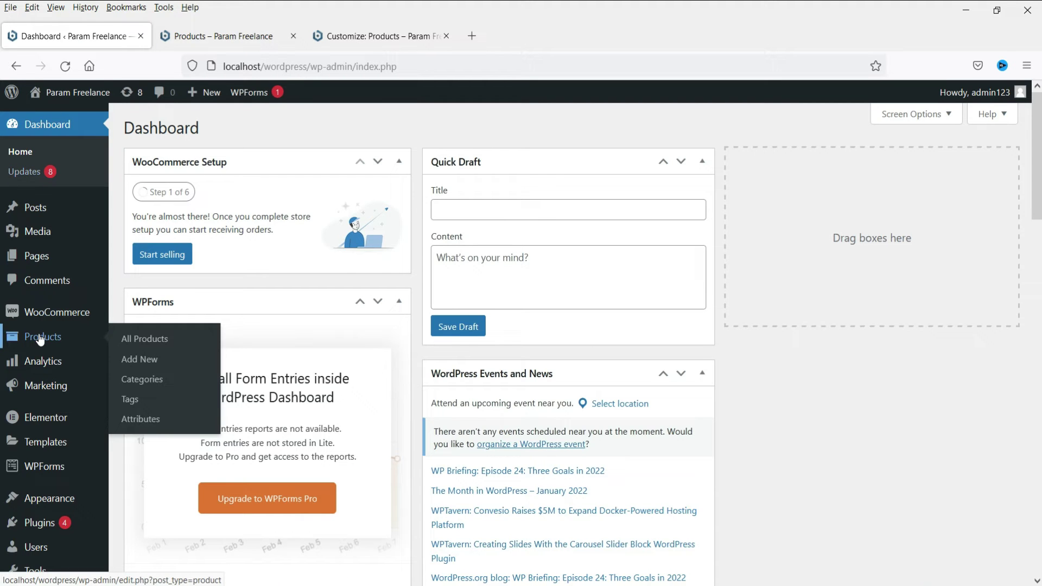
pyautogui.click(148, 383)
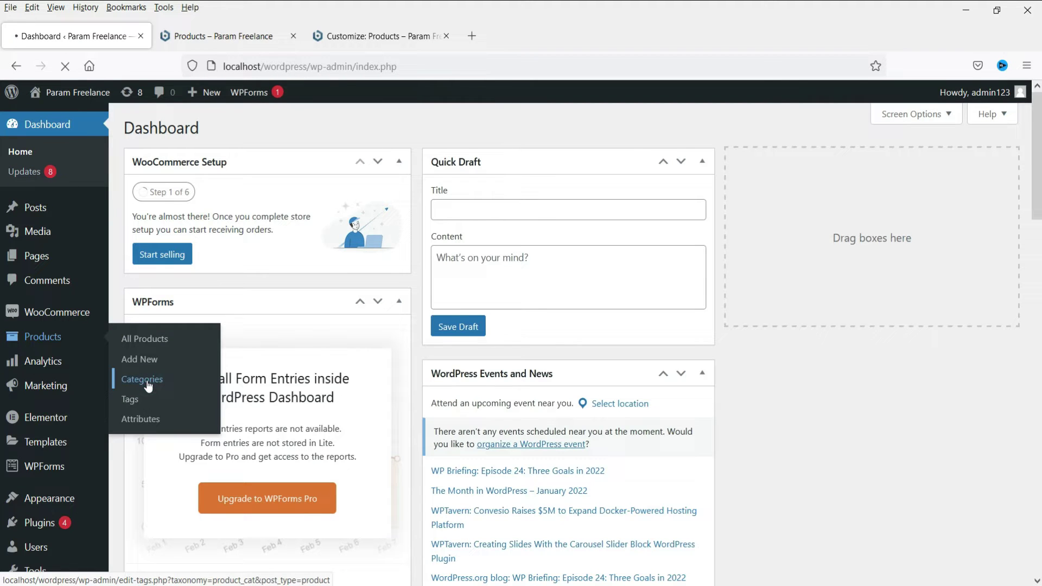
pyautogui.scroll(-2, 530, 266)
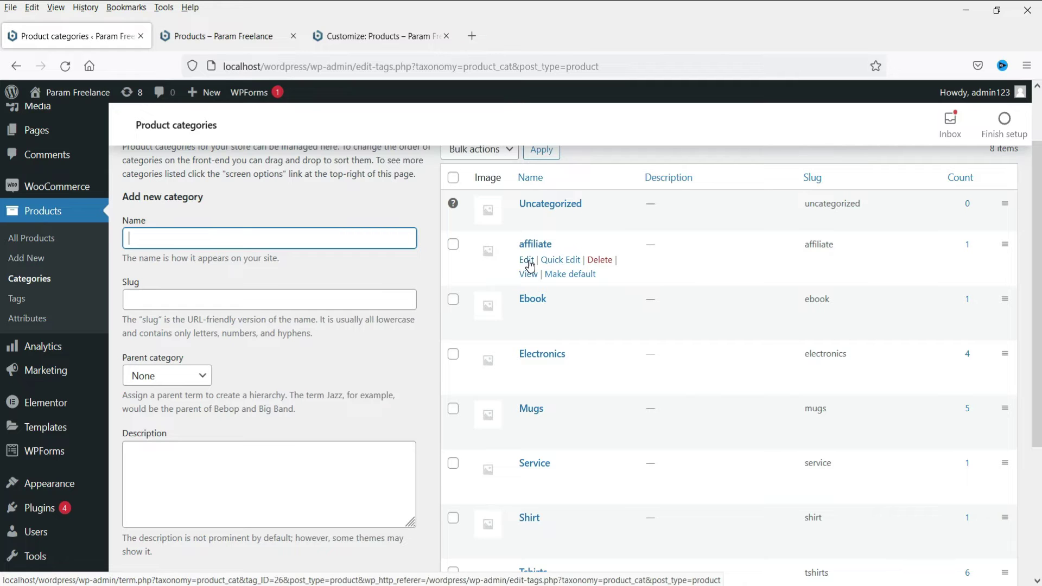
pyautogui.click(527, 260)
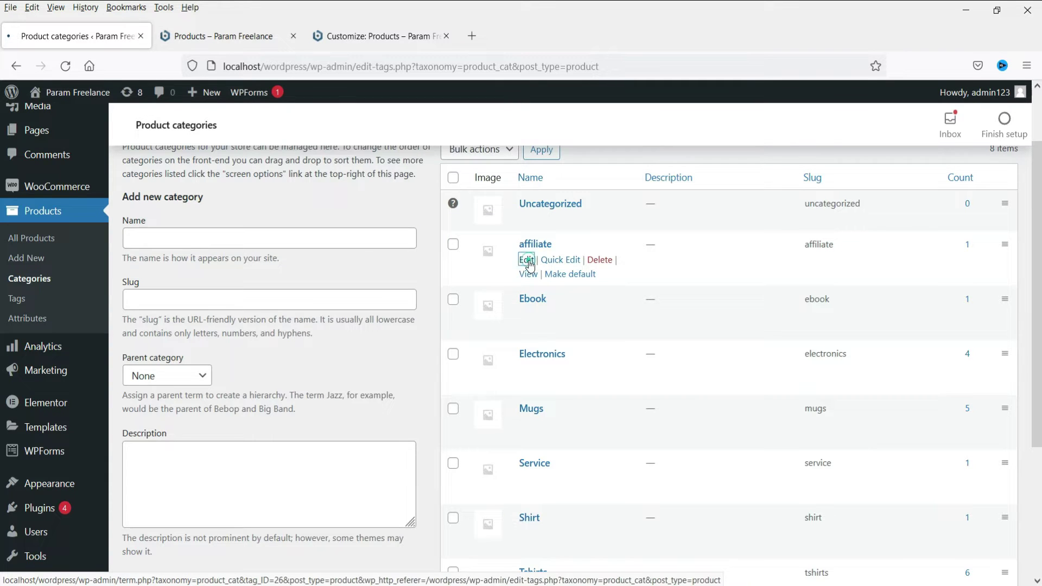
pyautogui.scroll(-4, 425, 245)
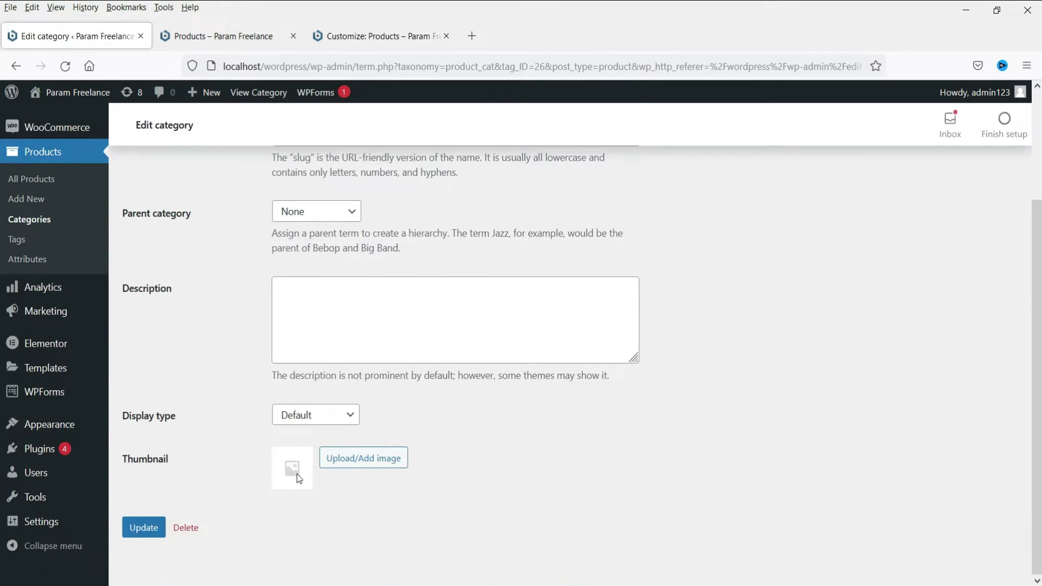
# - Set the SEMRUSH image as the affiliate thumbnail, update, and reload the Shop page
pyautogui.click(359, 462)
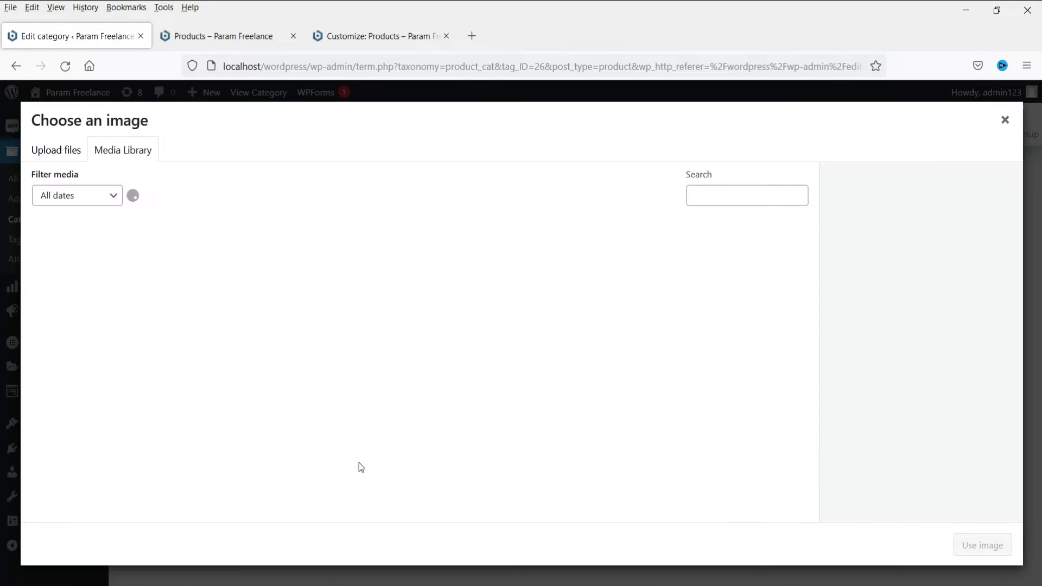
pyautogui.click(175, 277)
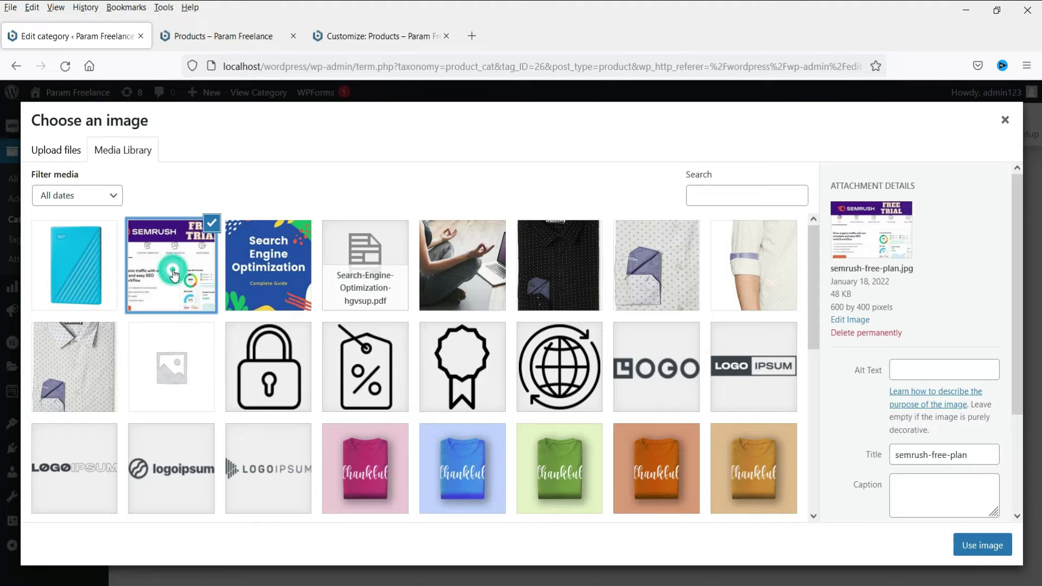
pyautogui.click(978, 546)
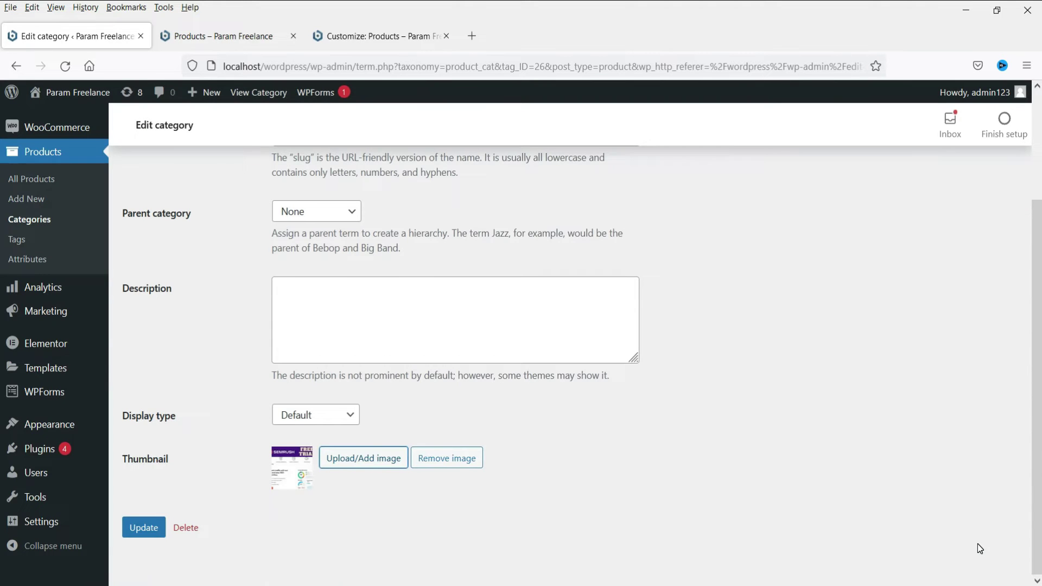
pyautogui.click(144, 533)
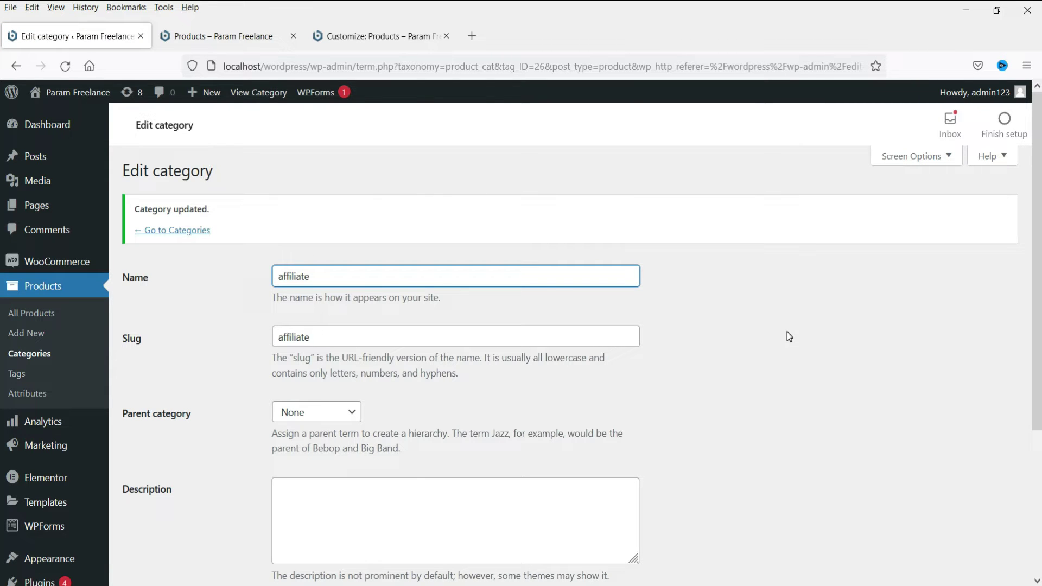
pyautogui.click(200, 36)
pyautogui.click(64, 65)
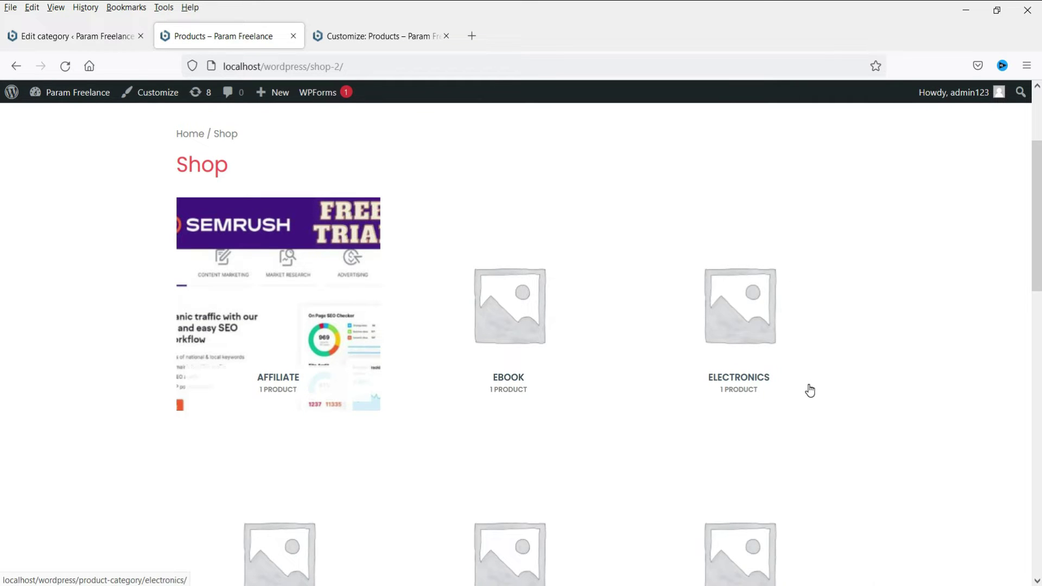
# - Try Show categories & products for Shop page display, then settle on Show products
pyautogui.click(359, 42)
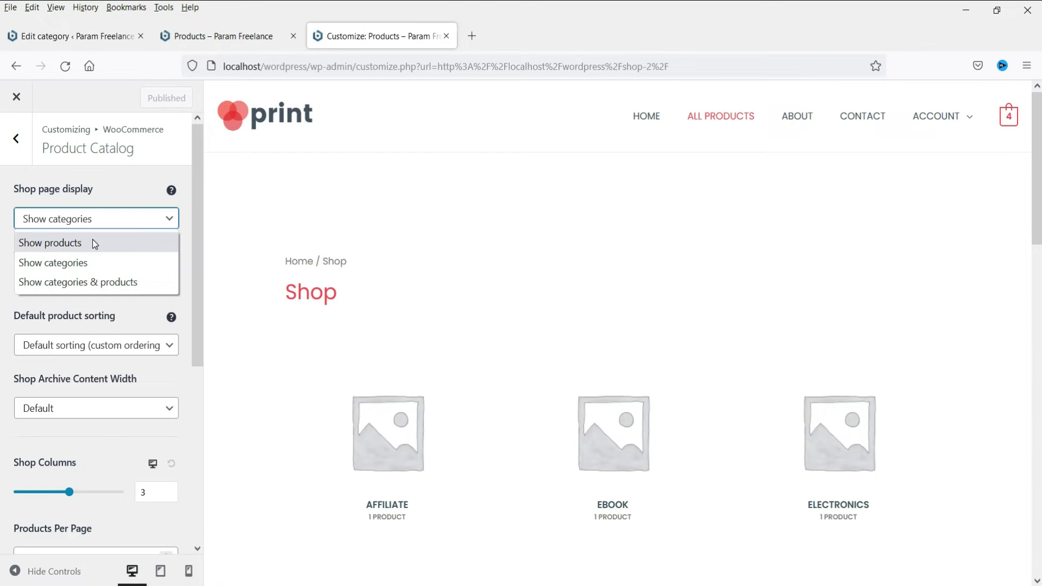
pyautogui.click(90, 285)
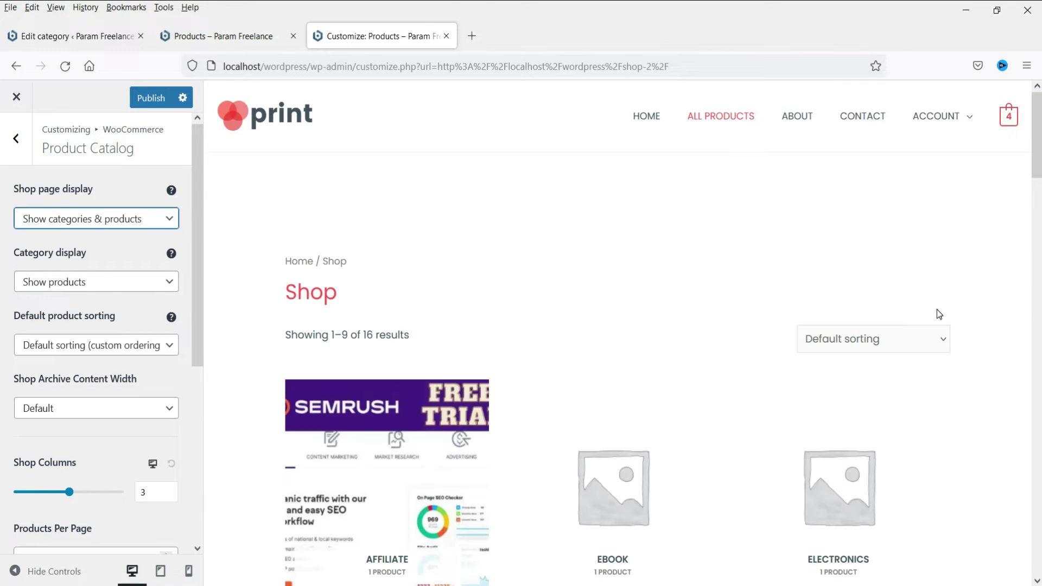
pyautogui.scroll(-5, 588, 315)
pyautogui.scroll(-7, 588, 315)
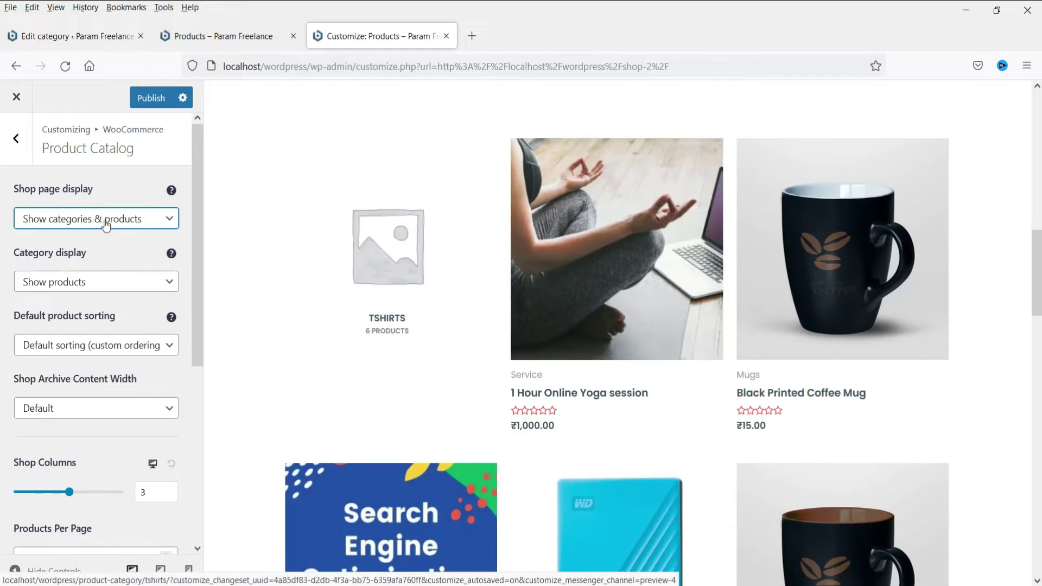
pyautogui.click(48, 216)
pyautogui.click(67, 245)
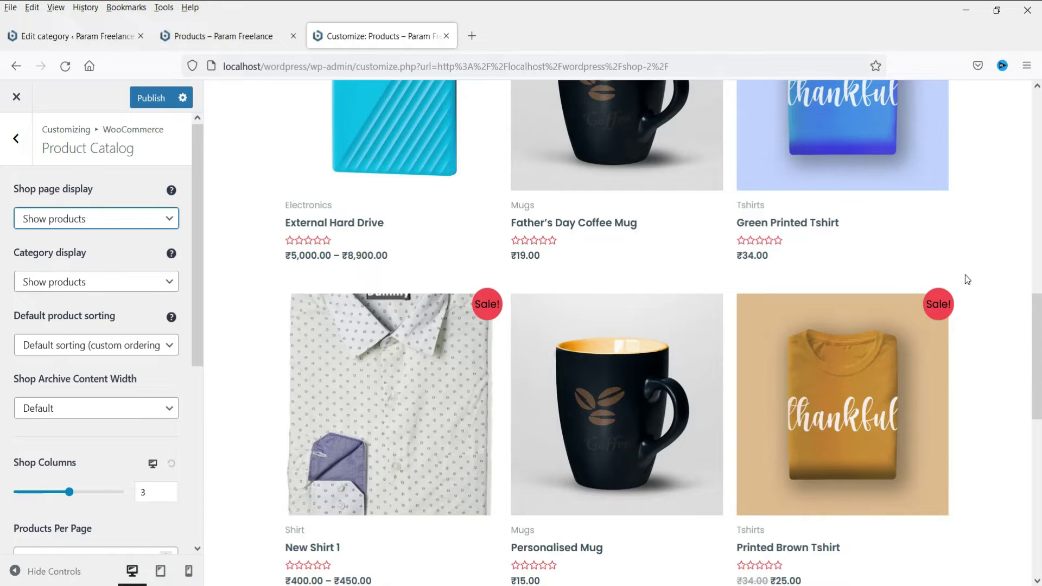
pyautogui.scroll(10, 965, 275)
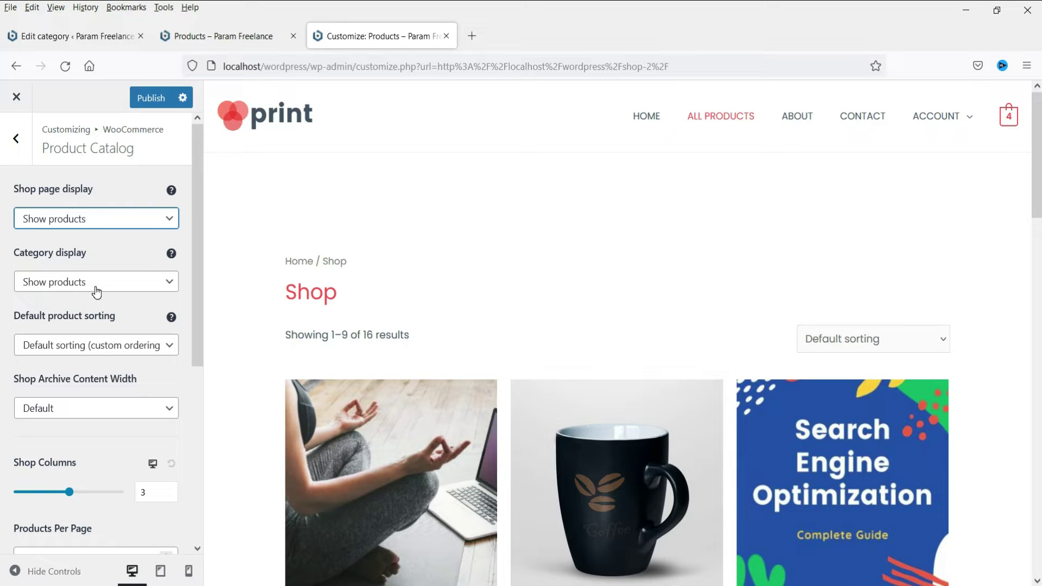
pyautogui.scroll(-6, 479, 275)
pyautogui.scroll(6, 480, 302)
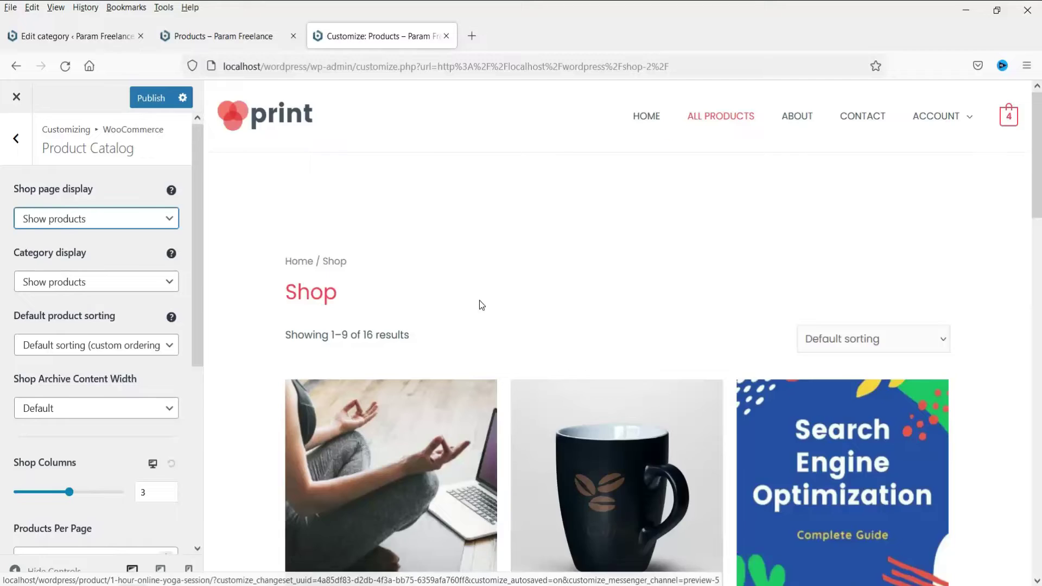
pyautogui.scroll(-4, 480, 301)
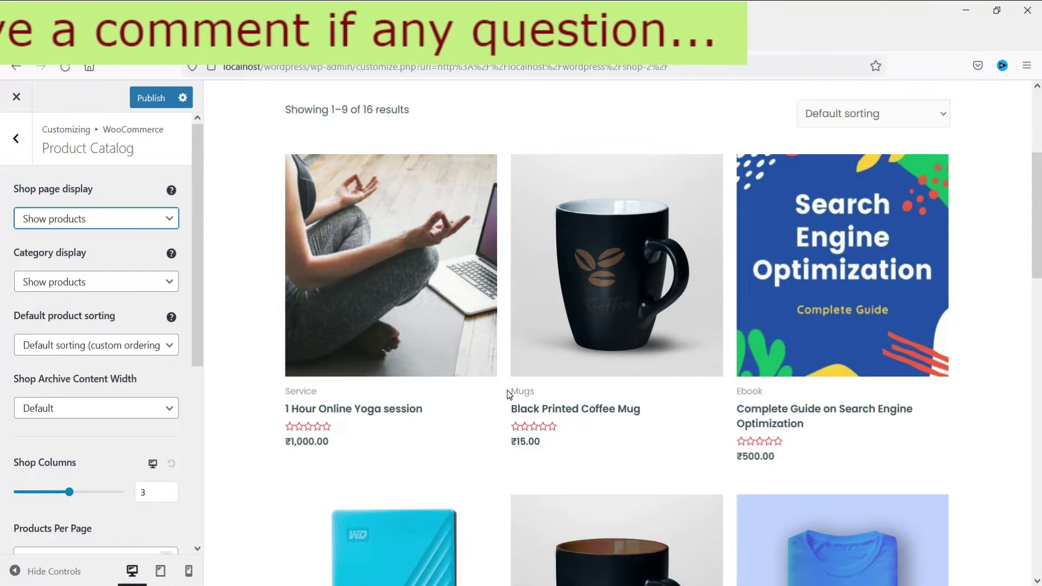
# - Switch Category display to Show subcategories and back to Show products, then preview the Service category
pyautogui.click(81, 282)
pyautogui.click(80, 327)
pyautogui.click(92, 281)
pyautogui.click(54, 302)
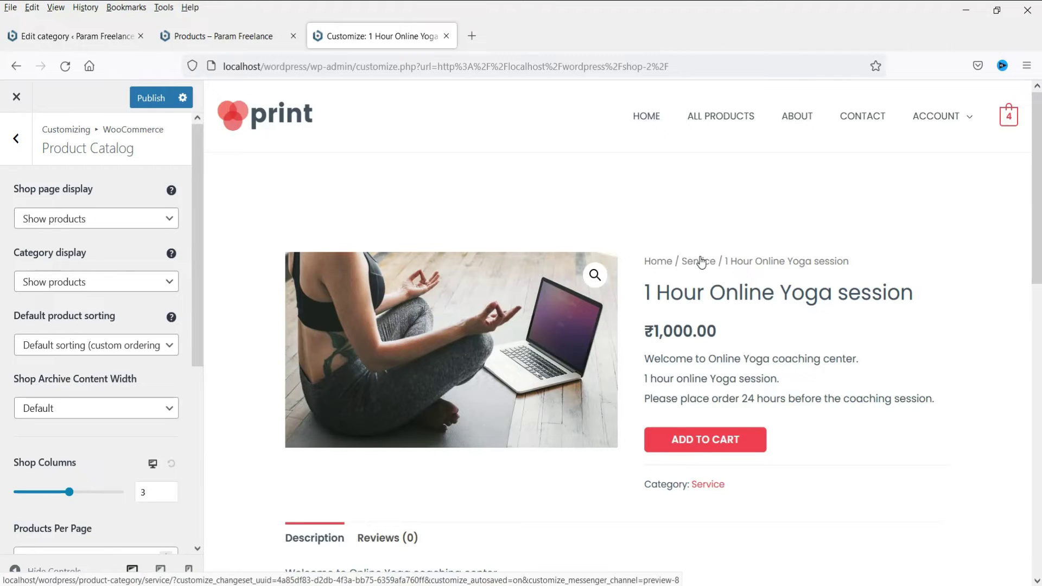
pyautogui.click(692, 269)
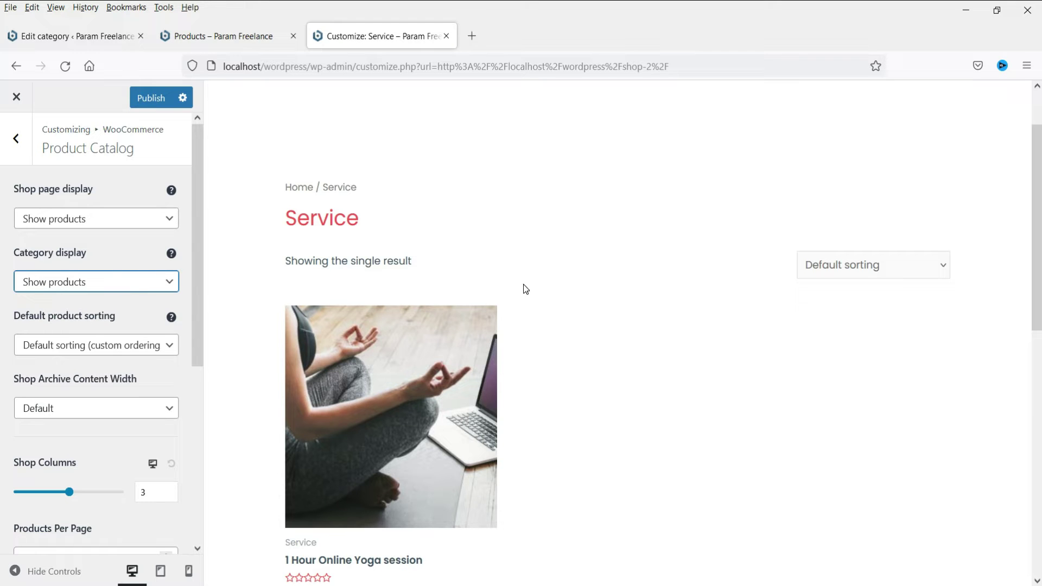
pyautogui.click(302, 189)
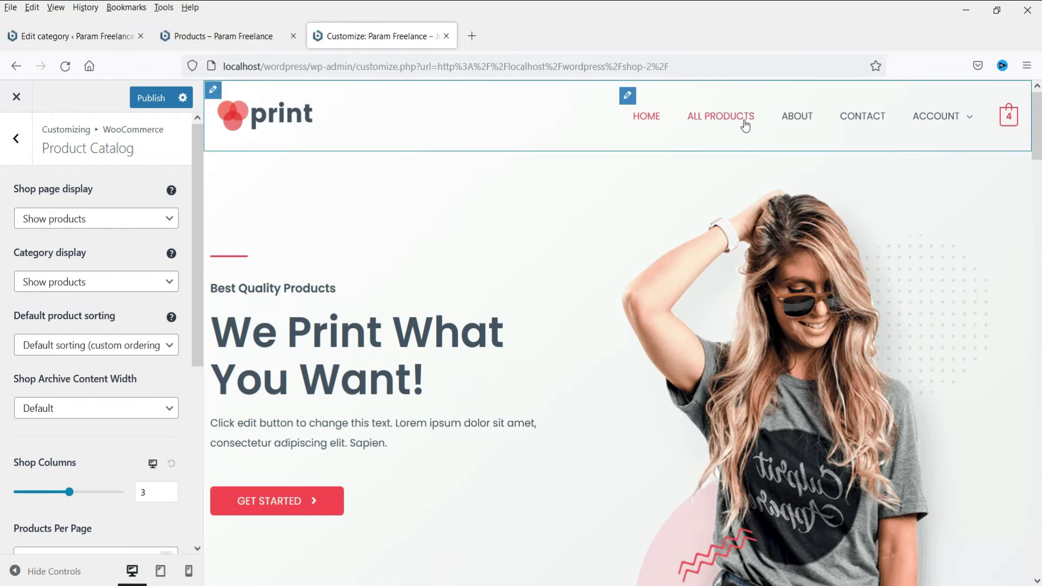
# - Open the all-products preview and set default product sorting to Average rating
pyautogui.click(745, 122)
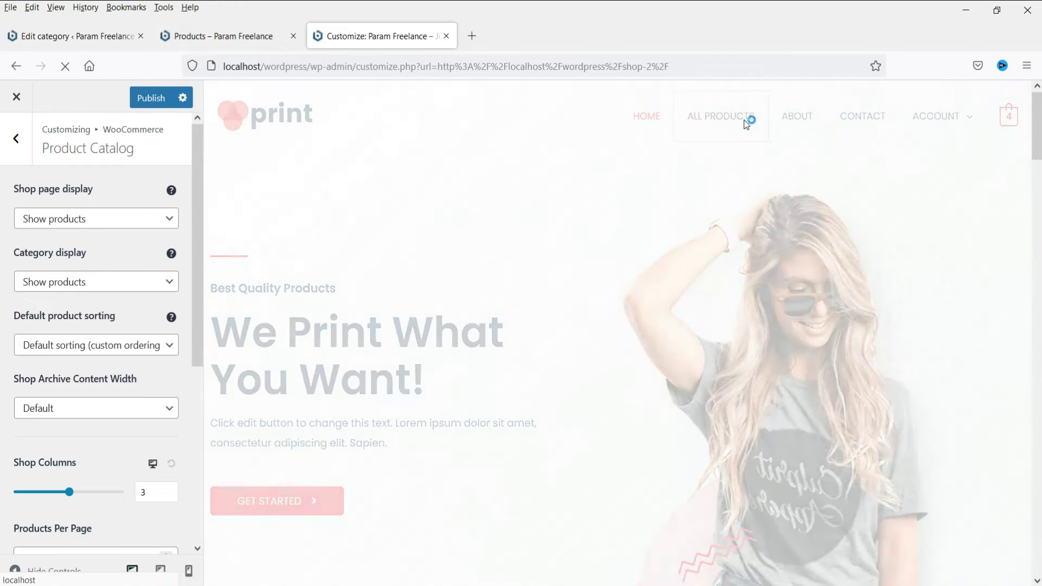
pyautogui.scroll(-2, 126, 329)
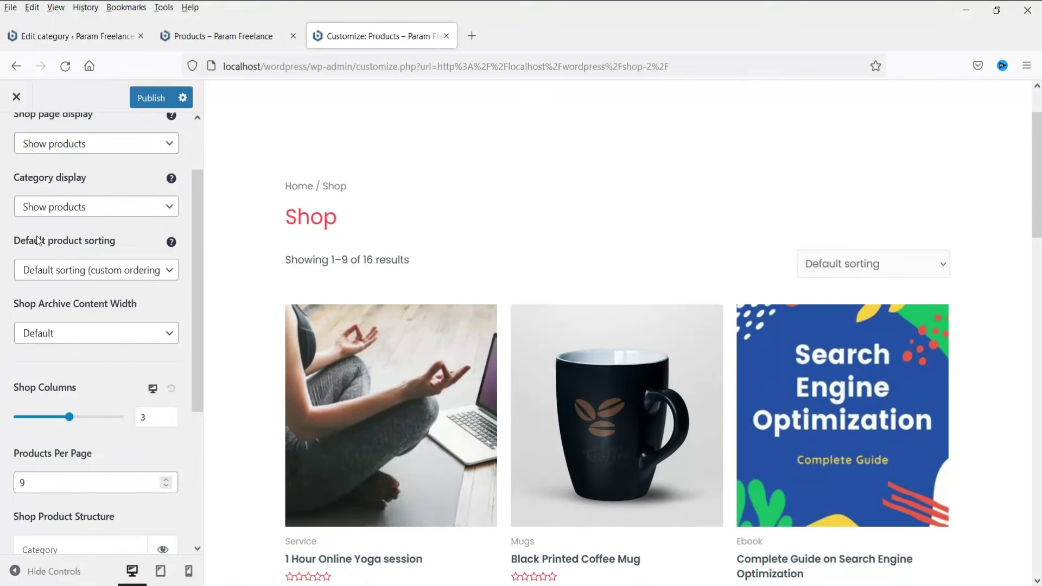
pyautogui.click(86, 270)
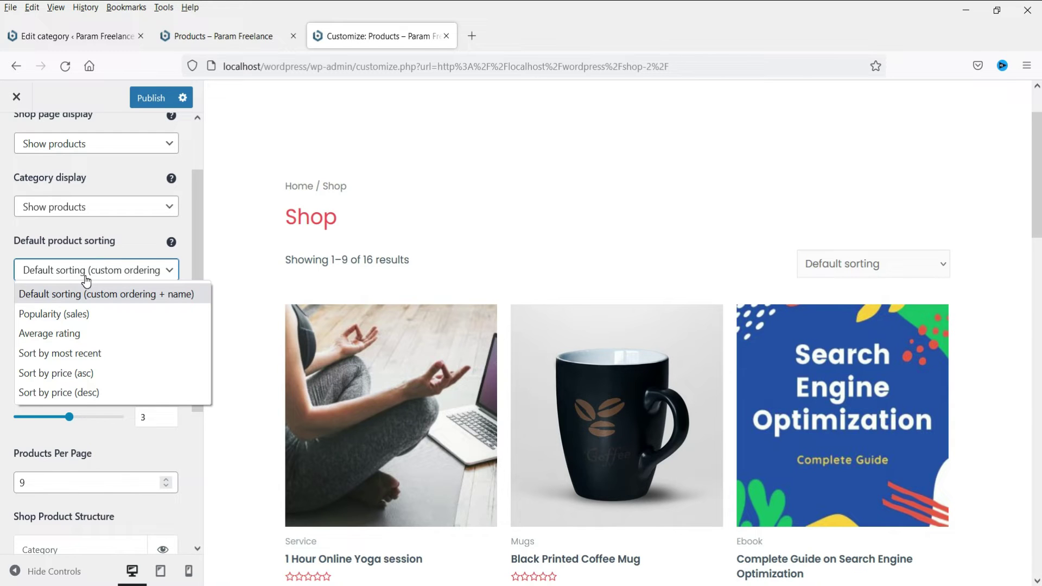
pyautogui.click(69, 334)
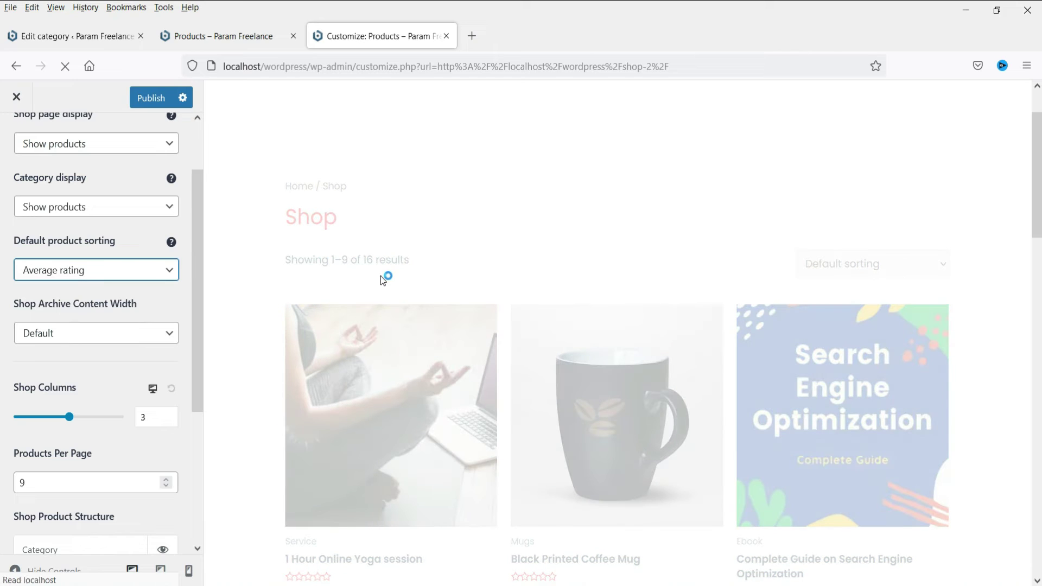
pyautogui.scroll(-4, 381, 278)
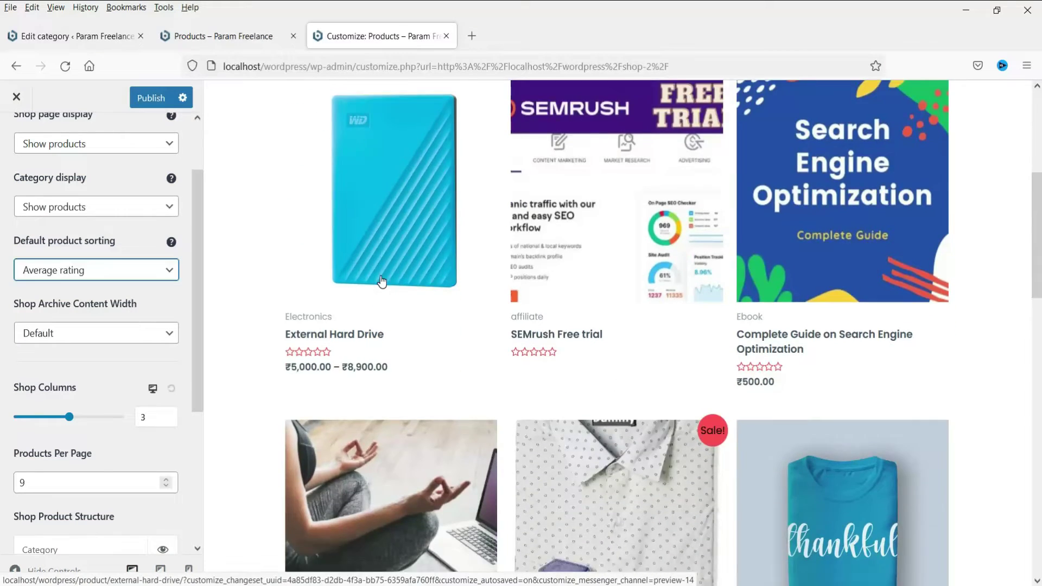
pyautogui.scroll(-7, 380, 276)
pyautogui.scroll(8, 380, 275)
# - Change default sorting to price (asc), then Sort by most recent, and publish
pyautogui.click(103, 272)
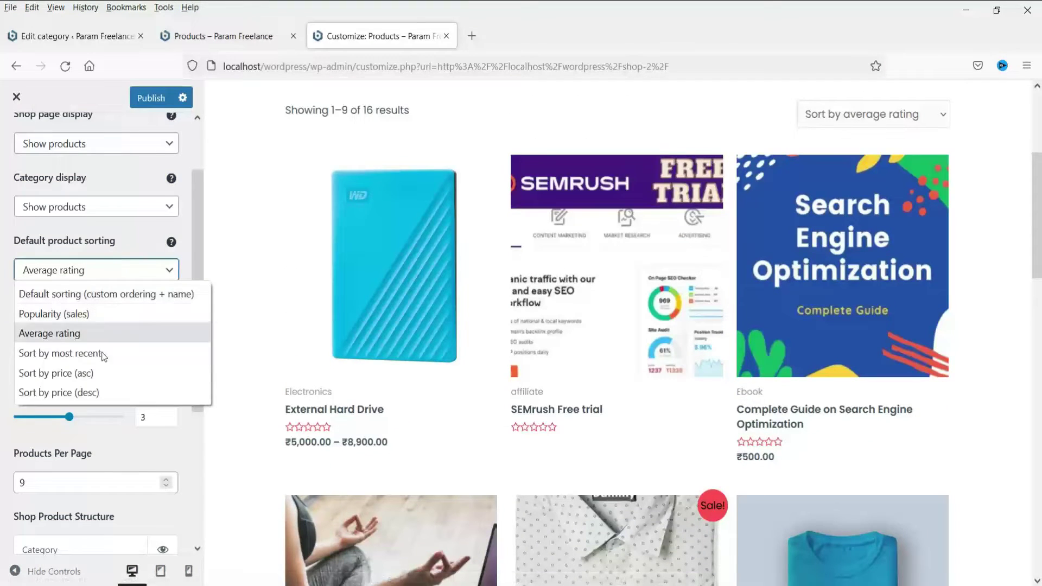
pyautogui.click(100, 372)
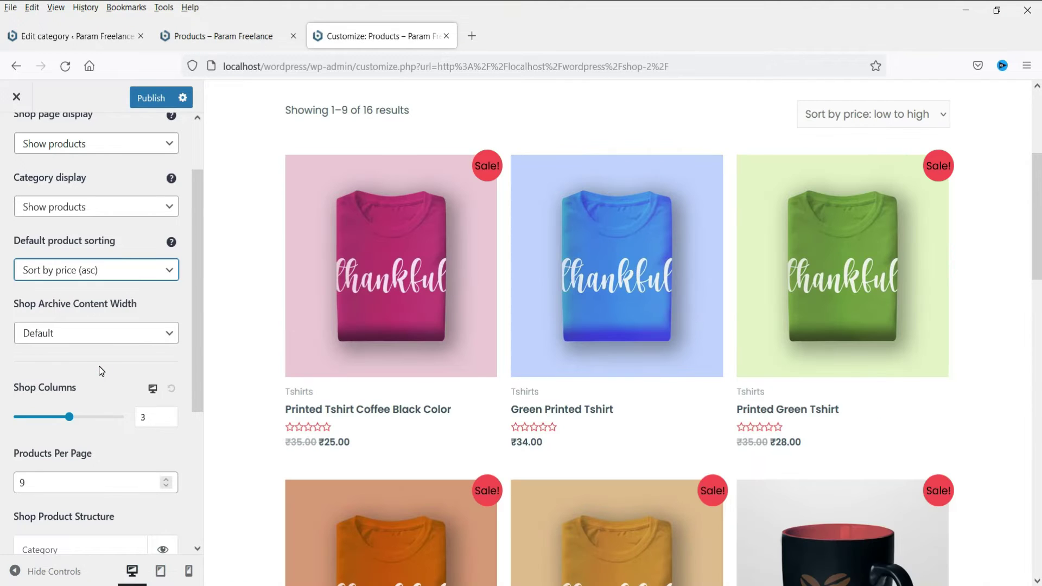
pyautogui.click(89, 333)
pyautogui.click(87, 273)
pyautogui.click(87, 273)
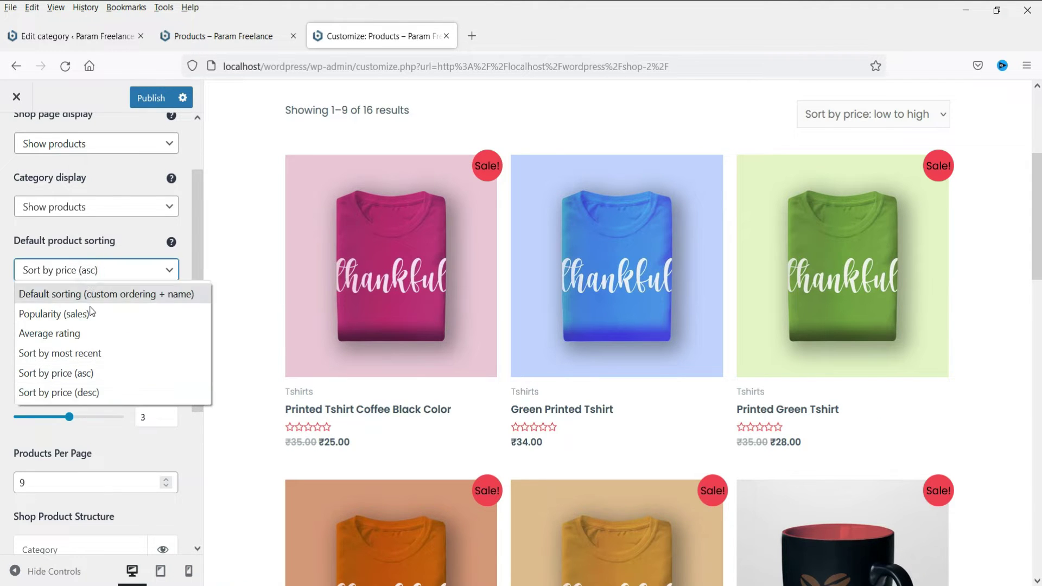
pyautogui.click(95, 354)
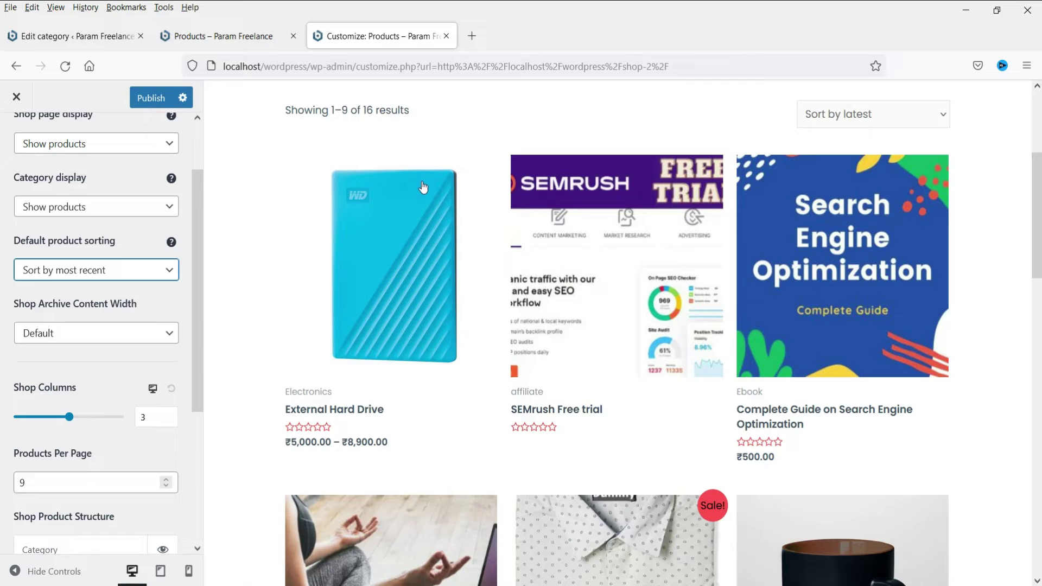
pyautogui.click(159, 98)
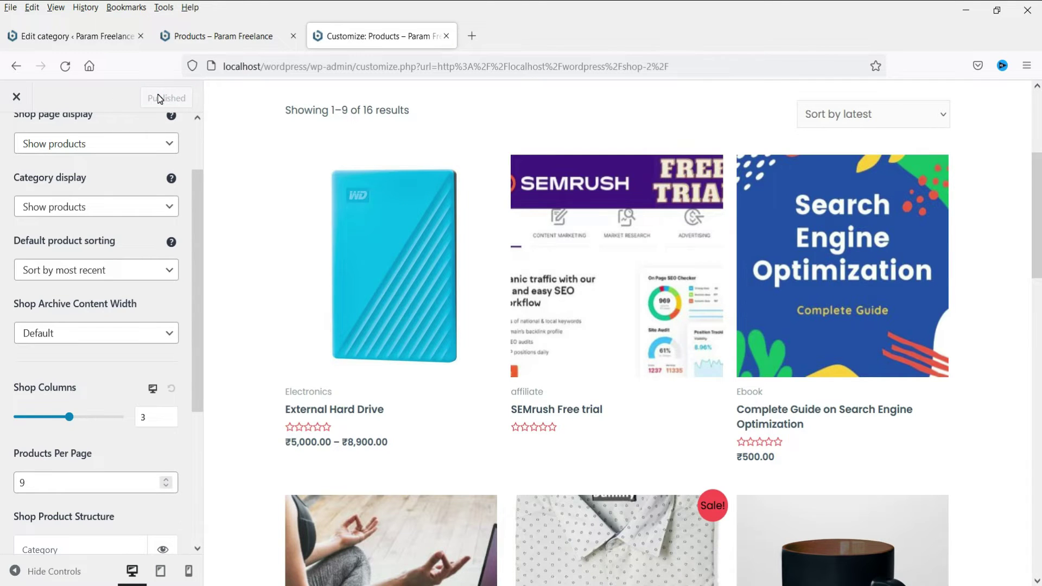
# - Reload the live shop, then set default product sorting back to Default sorting in the Customizer
pyautogui.click(223, 36)
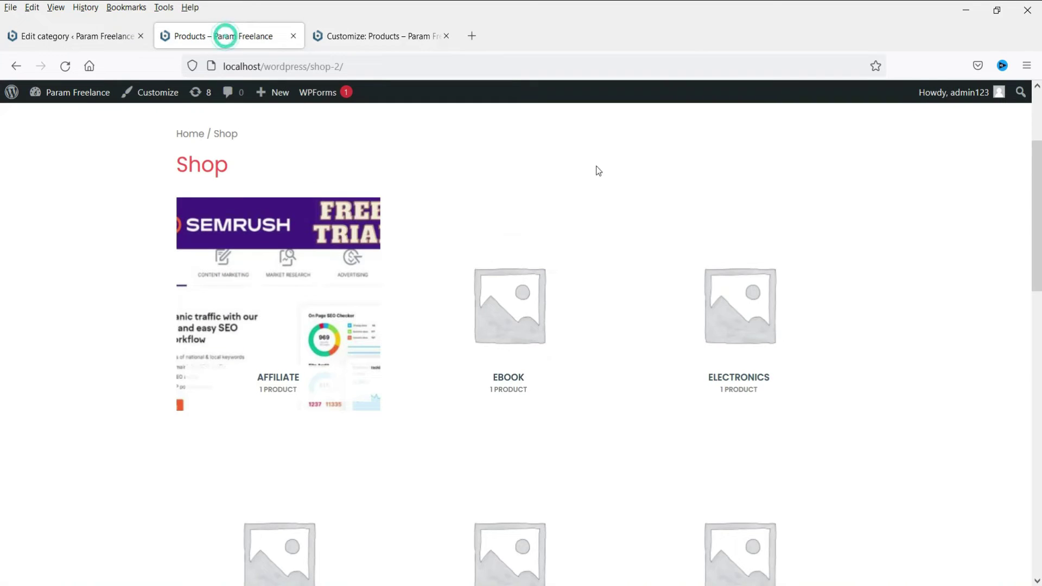
pyautogui.click(66, 67)
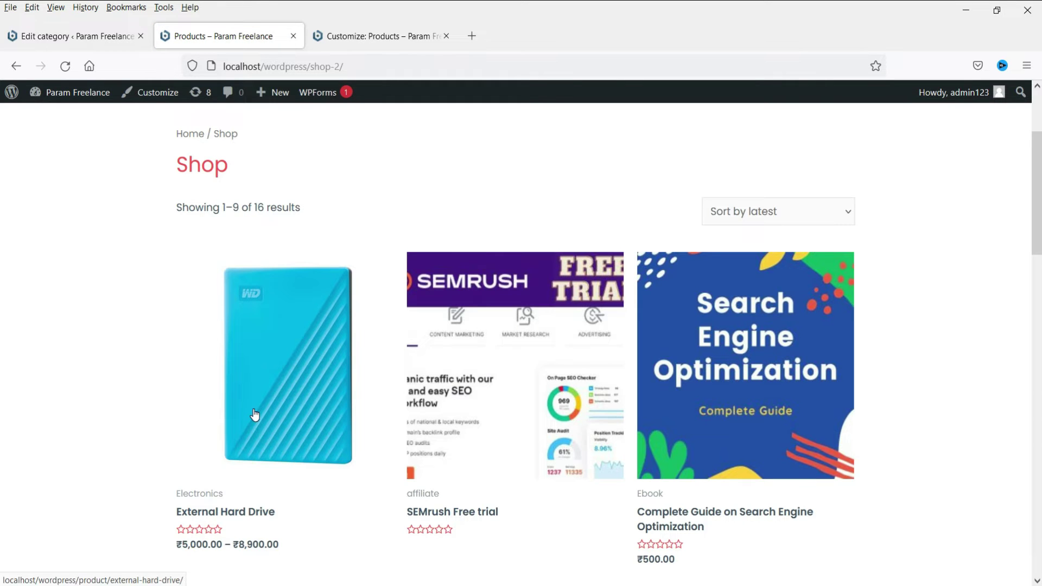
pyautogui.click(380, 38)
pyautogui.click(88, 281)
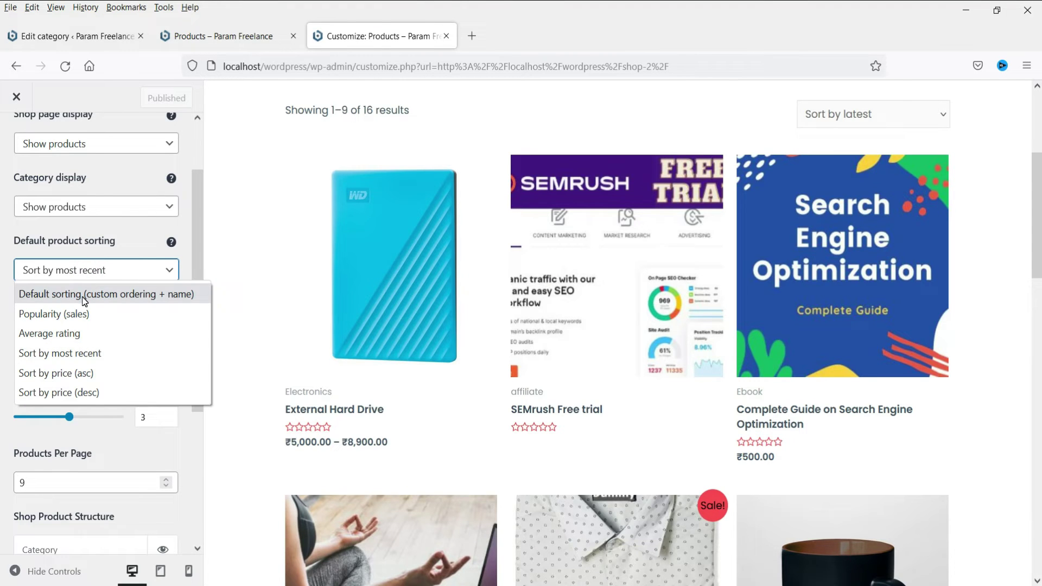
pyautogui.click(84, 295)
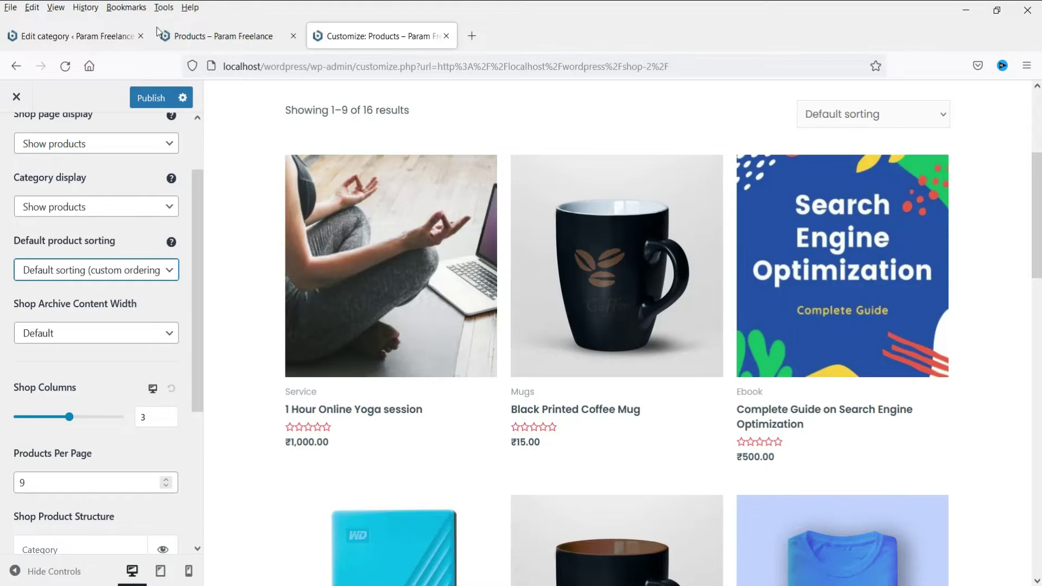
# - Sort the live Shop page by latest to compare, then return to the Customizer
pyautogui.click(179, 35)
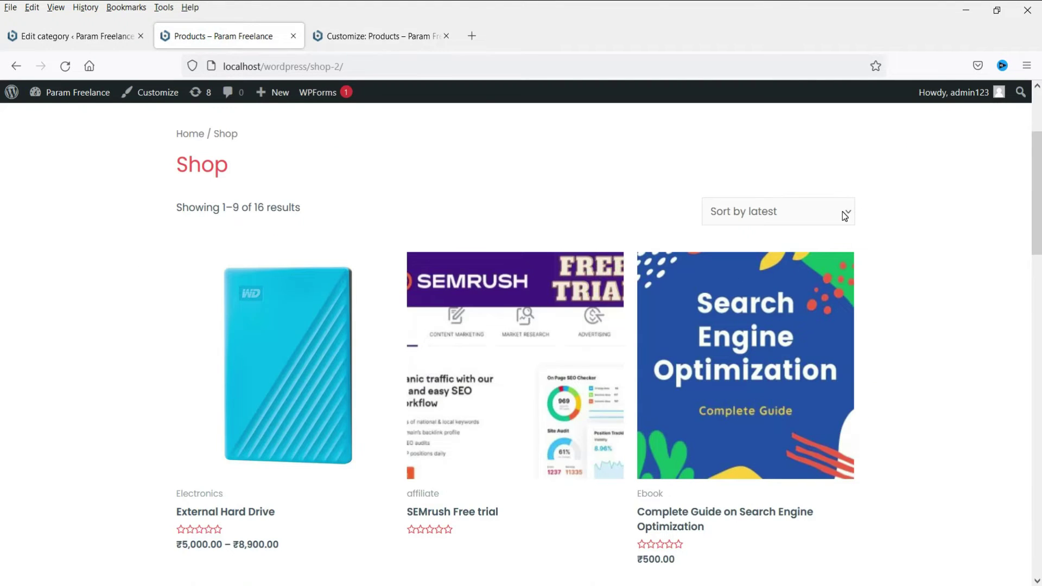
pyautogui.click(843, 216)
pyautogui.click(871, 220)
pyautogui.click(818, 218)
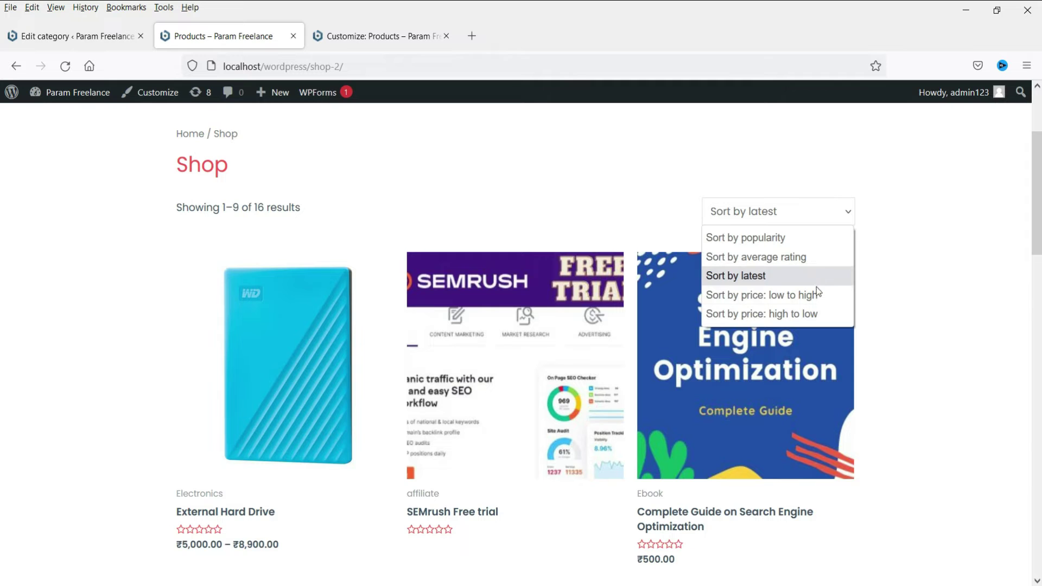
pyautogui.click(816, 294)
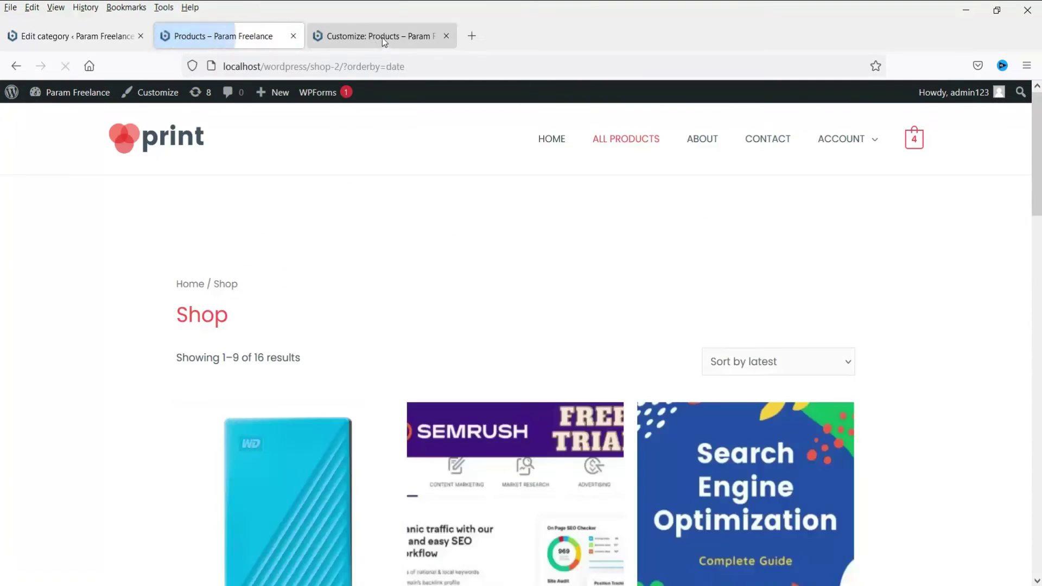
pyautogui.click(382, 38)
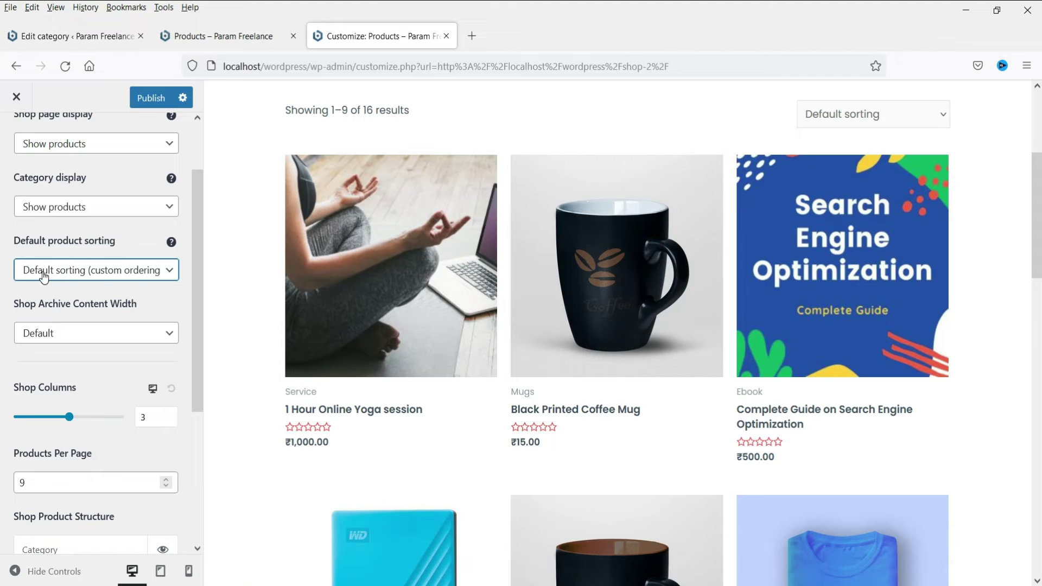
pyautogui.scroll(-2, 112, 282)
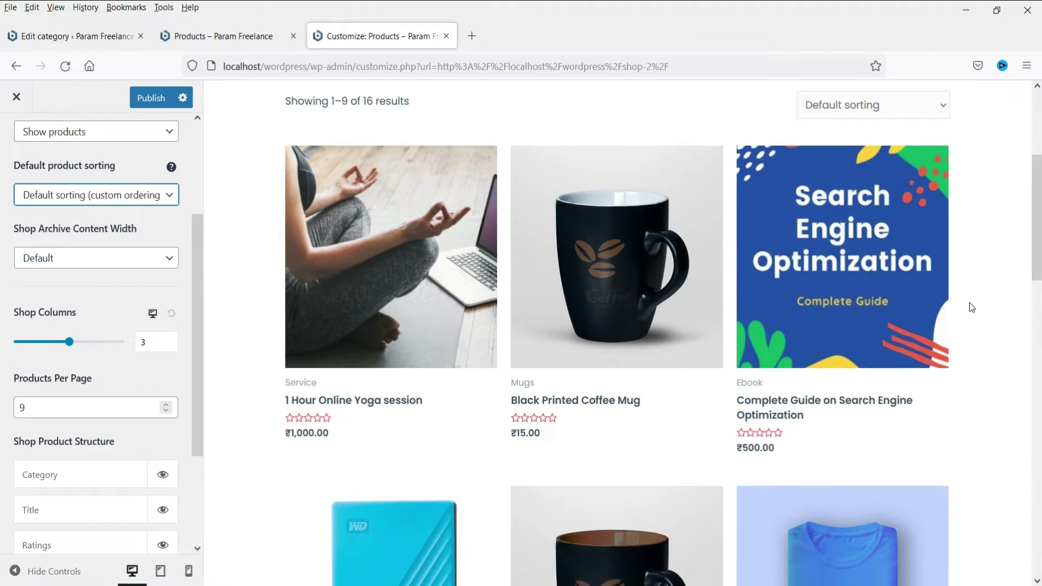
pyautogui.scroll(-2, 967, 305)
pyautogui.click(127, 257)
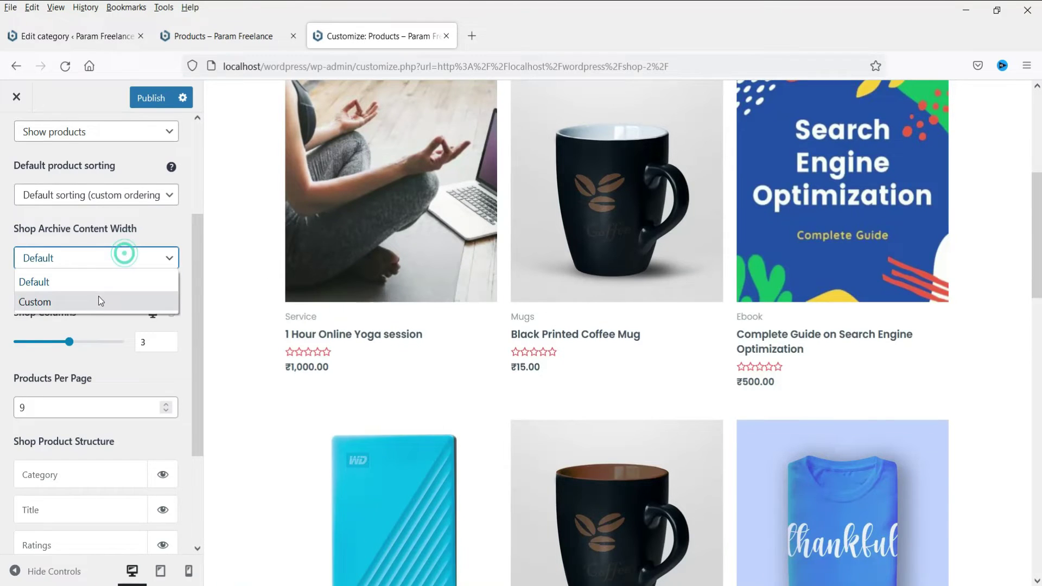
pyautogui.click(99, 298)
pyautogui.moveTo(70, 343)
pyautogui.mouseDown()
pyautogui.moveTo(90, 345)
pyautogui.moveTo(29, 343)
pyautogui.moveTo(67, 344)
pyautogui.mouseUp()
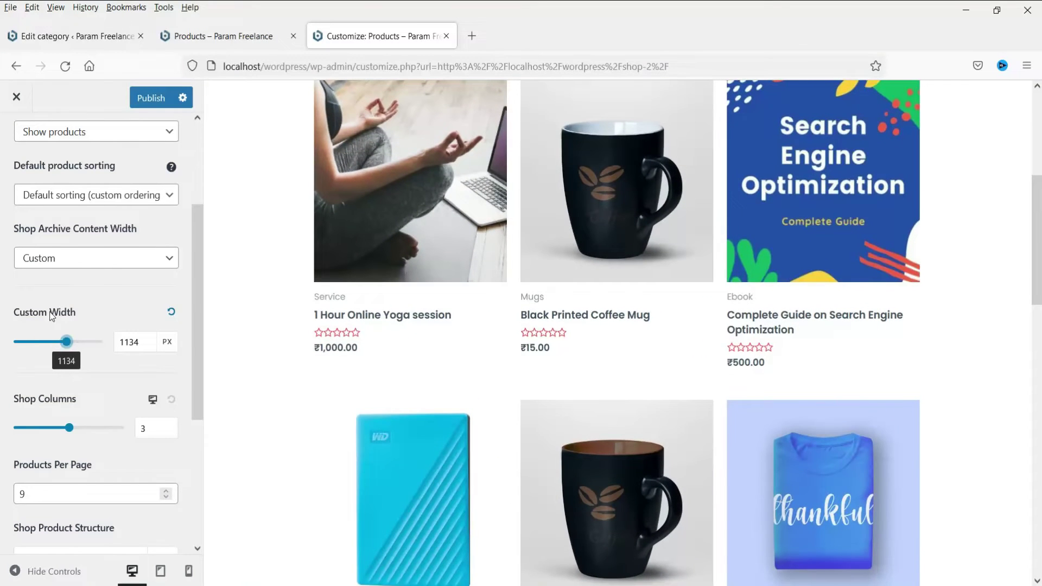
pyautogui.click(57, 260)
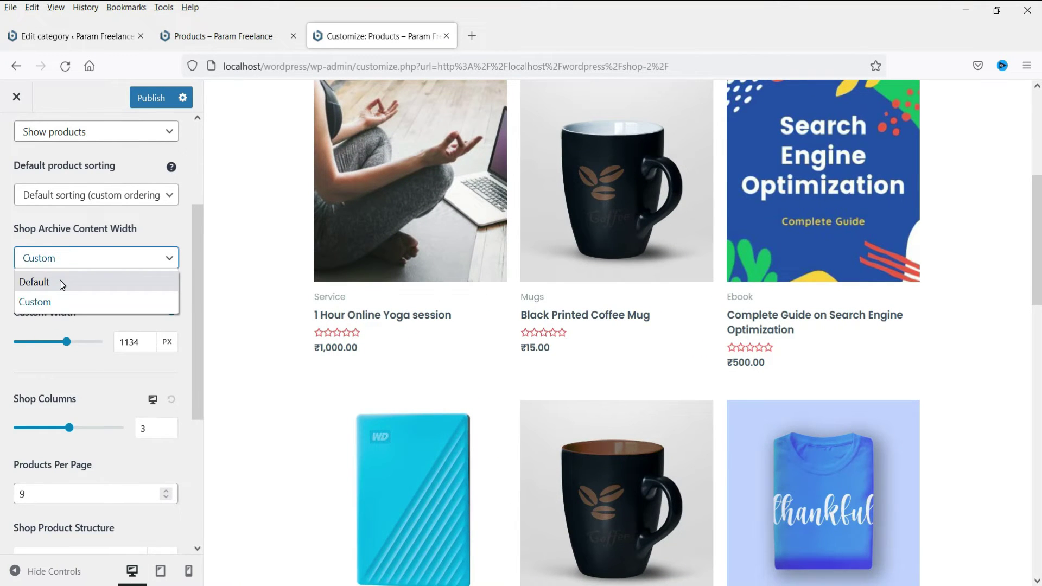
pyautogui.click(59, 280)
pyautogui.scroll(-3, 77, 305)
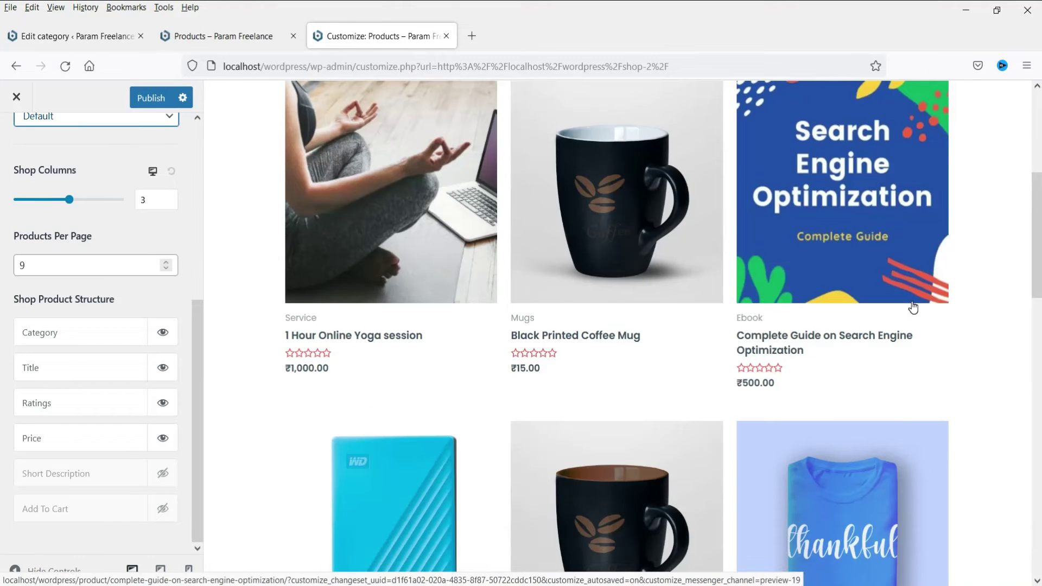
# - Set Products Per Page to 24 and Shop Columns to 4, then publish
pyautogui.scroll(-10, 835, 342)
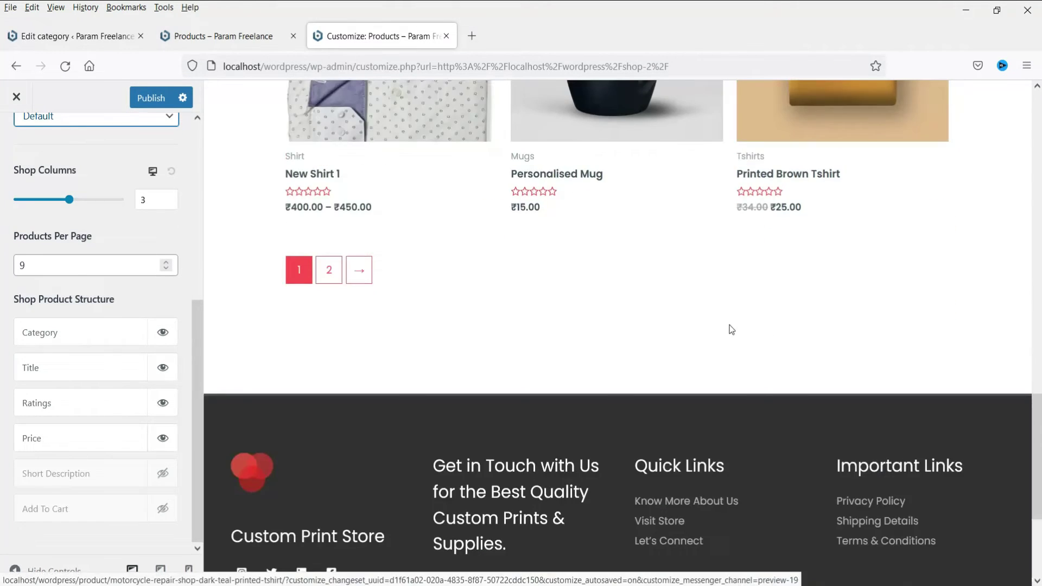
pyautogui.scroll(6, 716, 328)
pyautogui.doubleClick(20, 263)
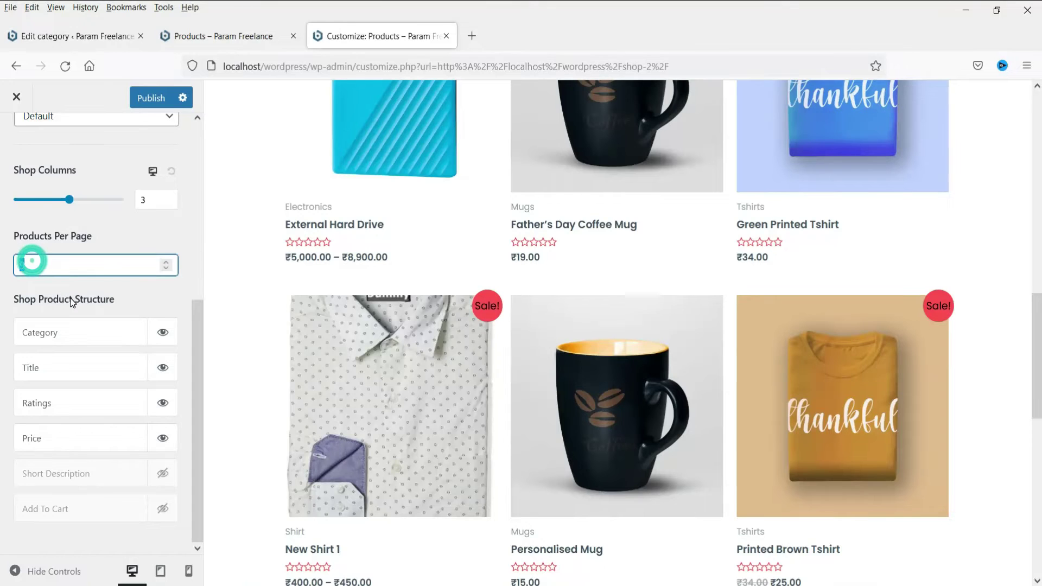
pyautogui.write('24')
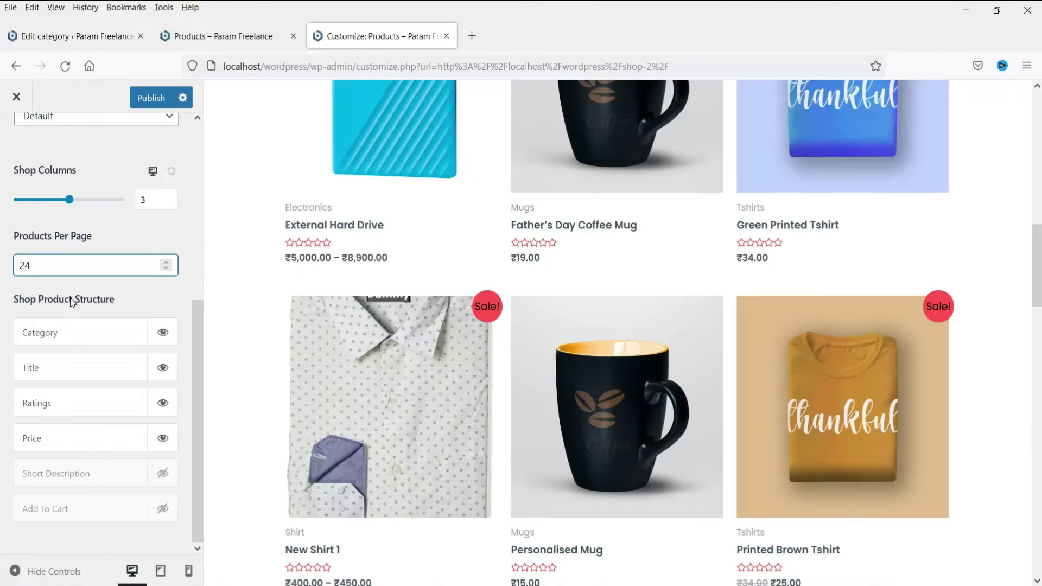
pyautogui.scroll(-6, 757, 288)
pyautogui.scroll(20, 755, 293)
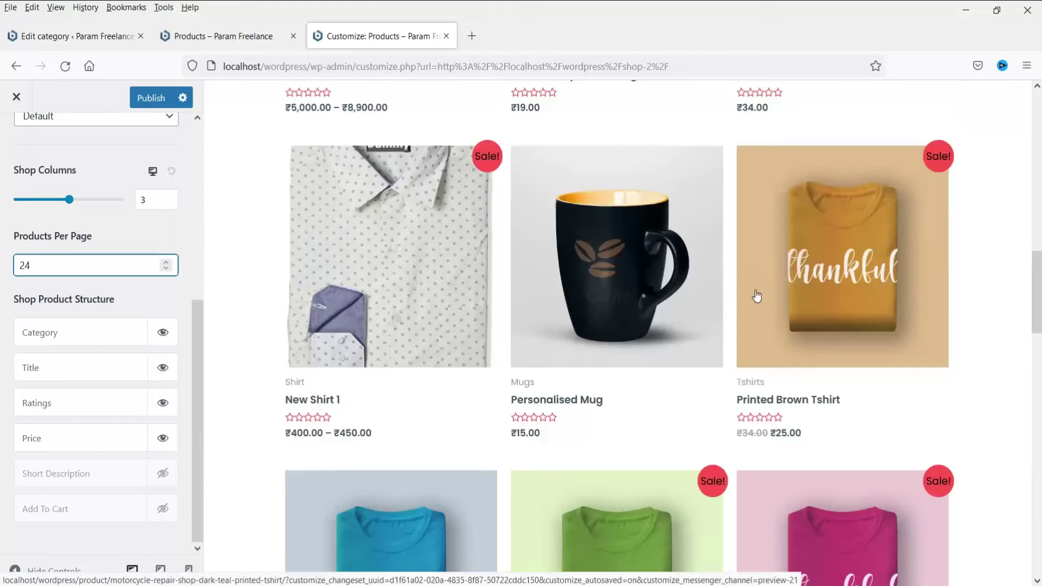
pyautogui.scroll(2, 84, 233)
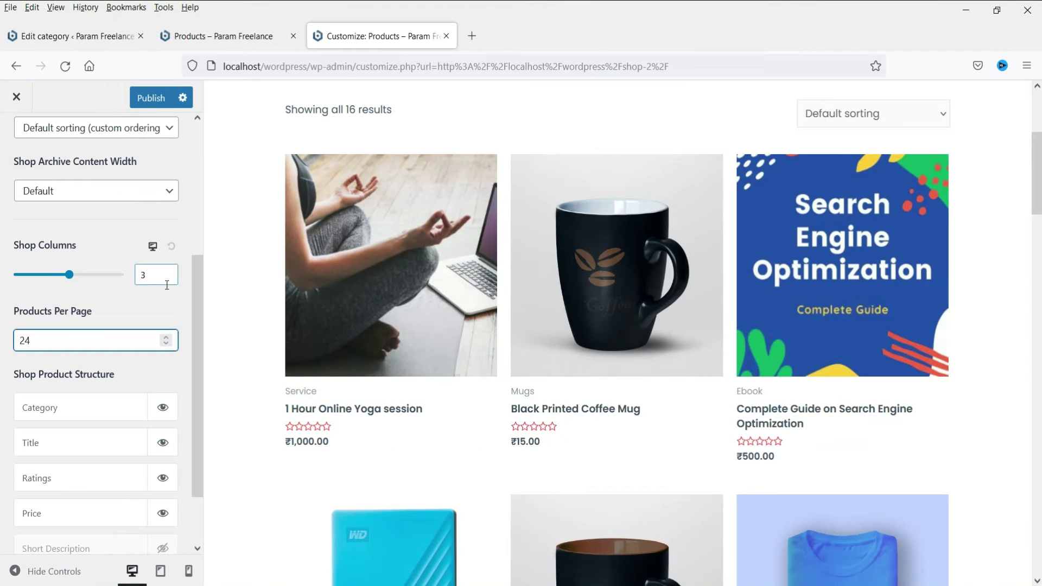
pyautogui.moveTo(71, 277); pyautogui.dragTo(87, 275)
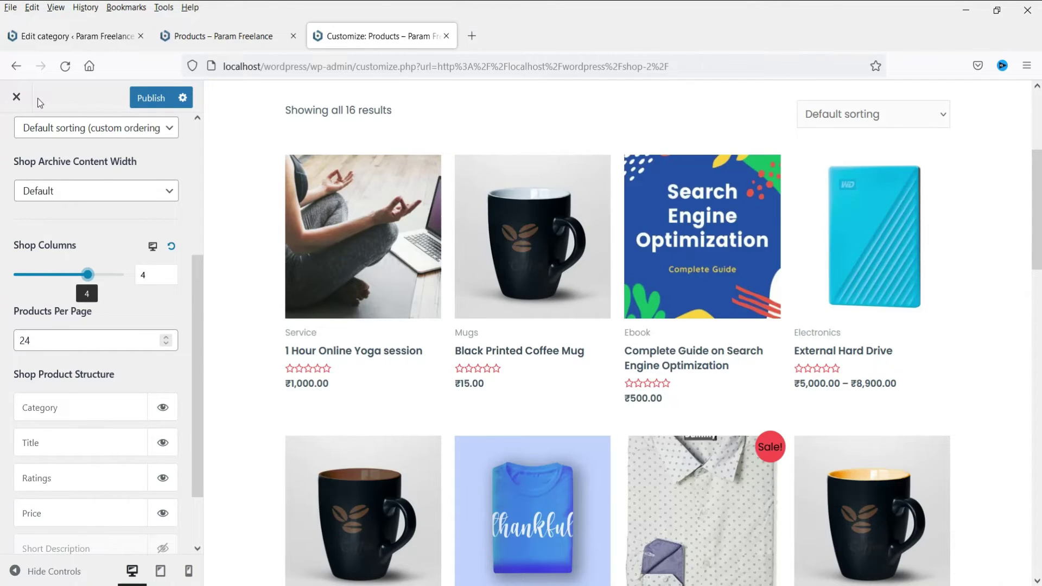
pyautogui.click(154, 100)
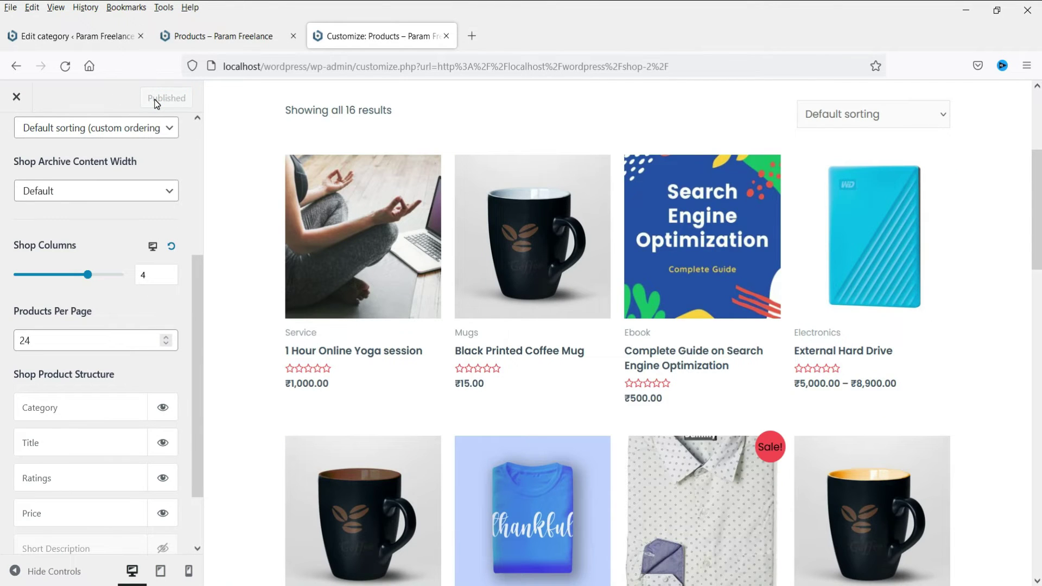
pyautogui.click(225, 36)
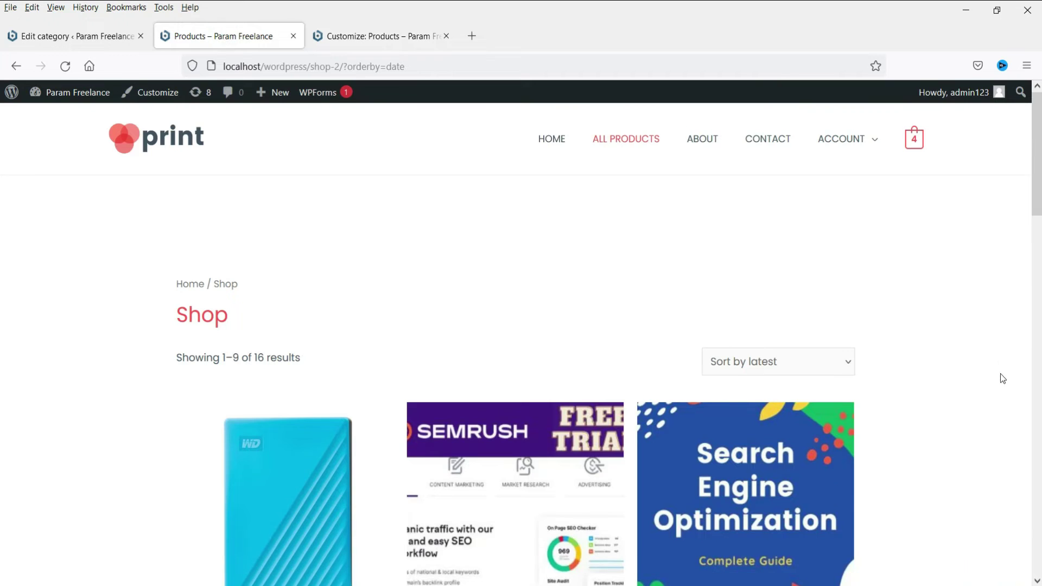
pyautogui.scroll(-4, 790, 297)
pyautogui.click(66, 66)
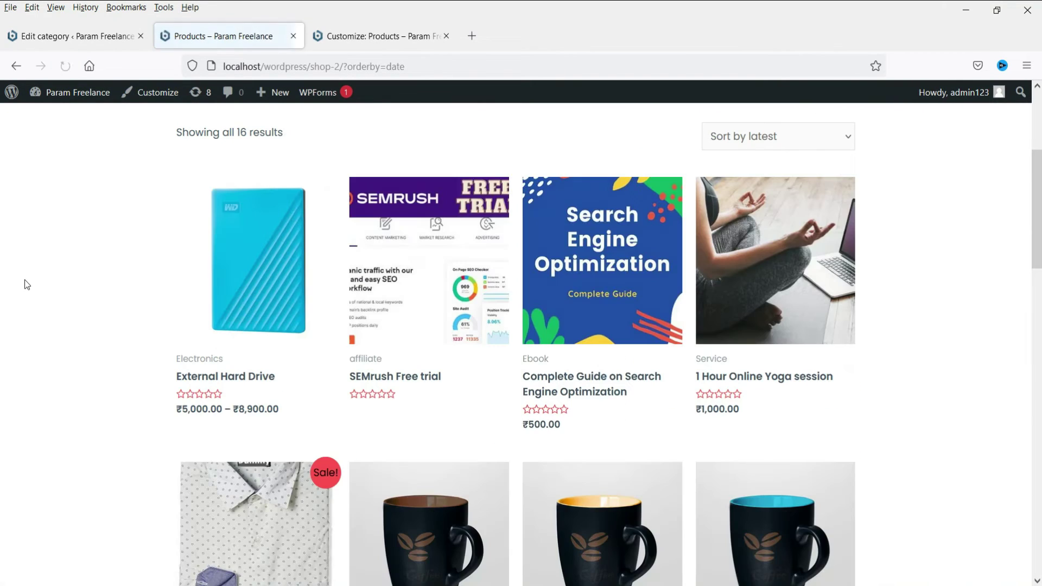
pyautogui.scroll(-19, 947, 291)
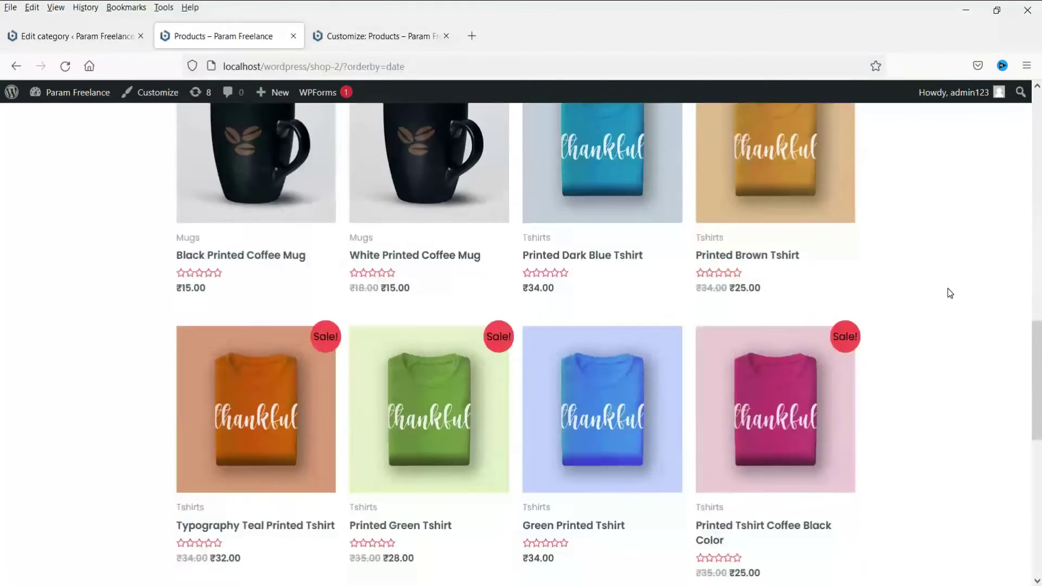
pyautogui.scroll(16, 948, 291)
pyautogui.click(371, 33)
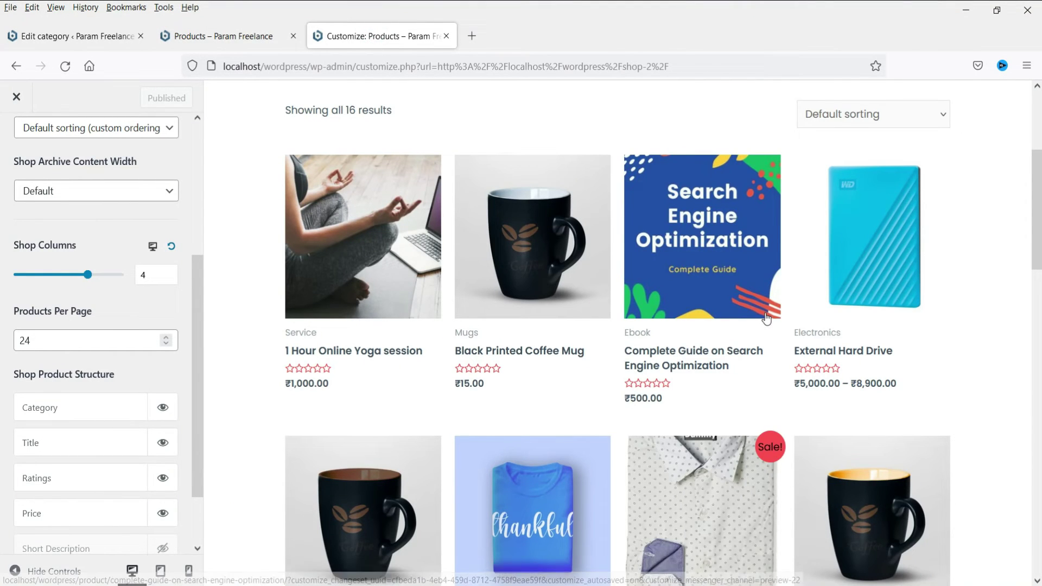
# - Hide ratings and short descriptions, move Price up, show Add To Cart, and publish
pyautogui.scroll(-2, 56, 300)
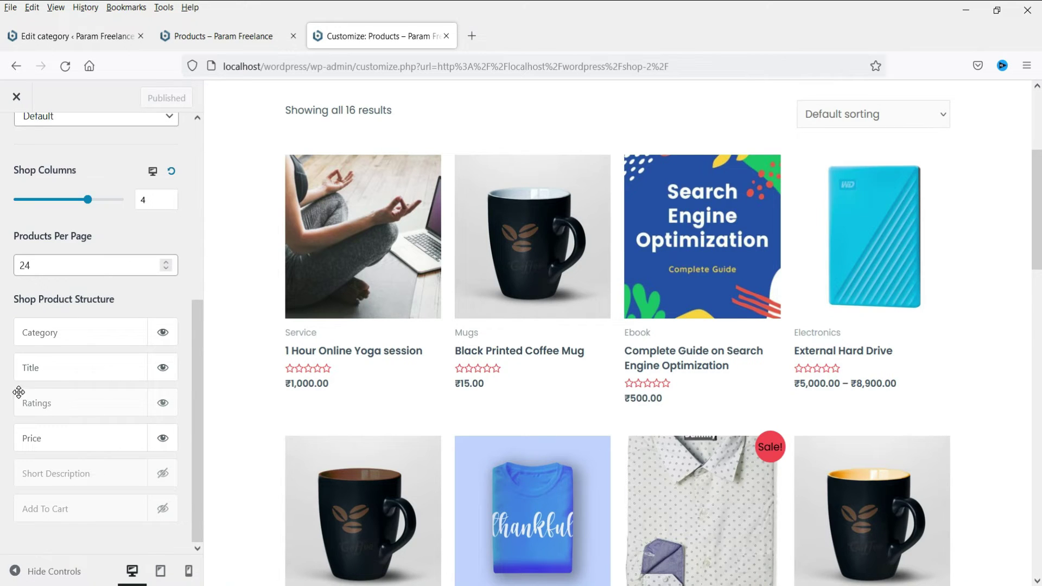
pyautogui.click(162, 404)
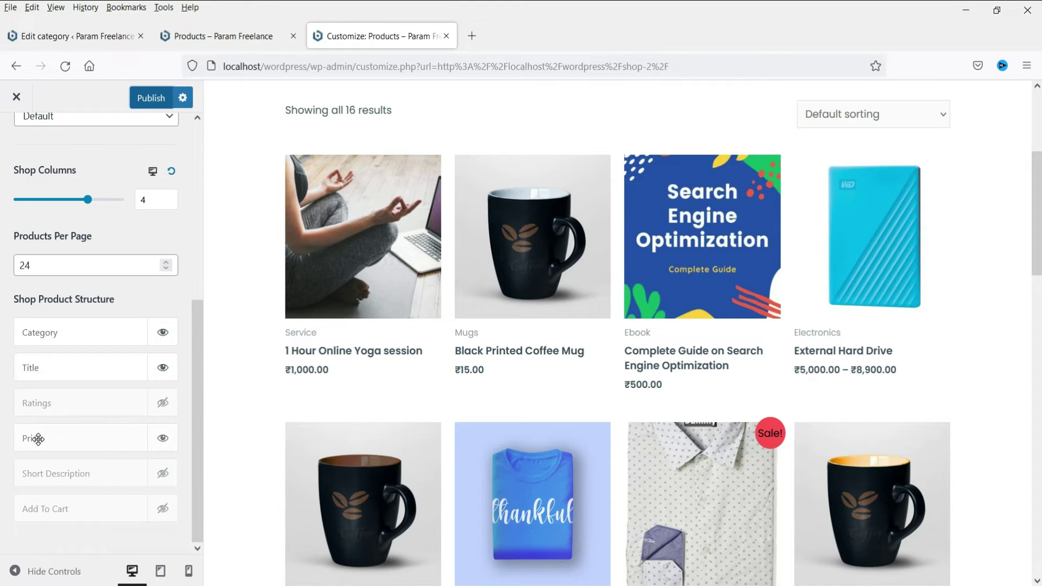
pyautogui.moveTo(38, 438); pyautogui.dragTo(47, 359)
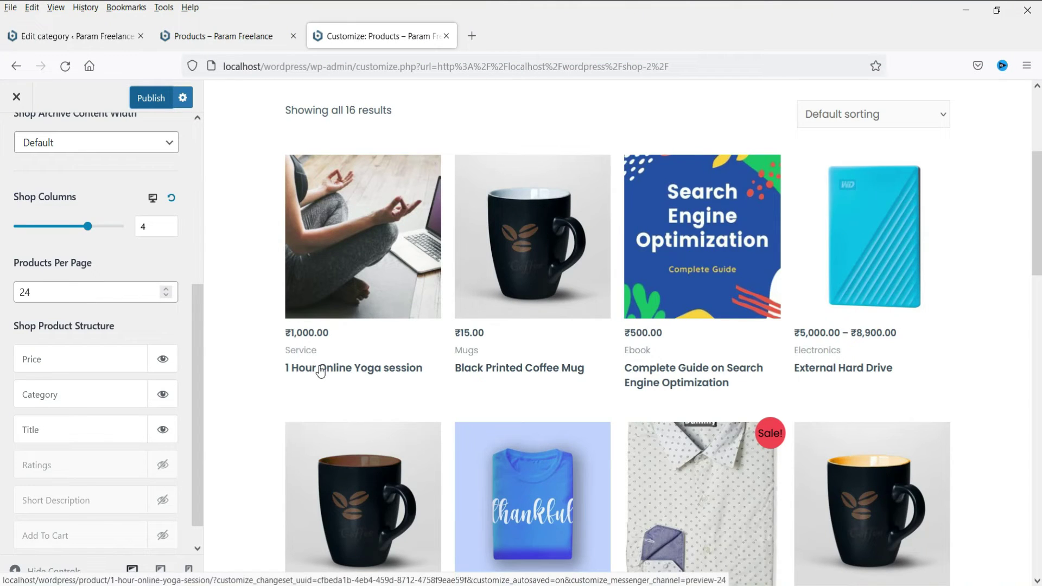
pyautogui.scroll(-1, 101, 399)
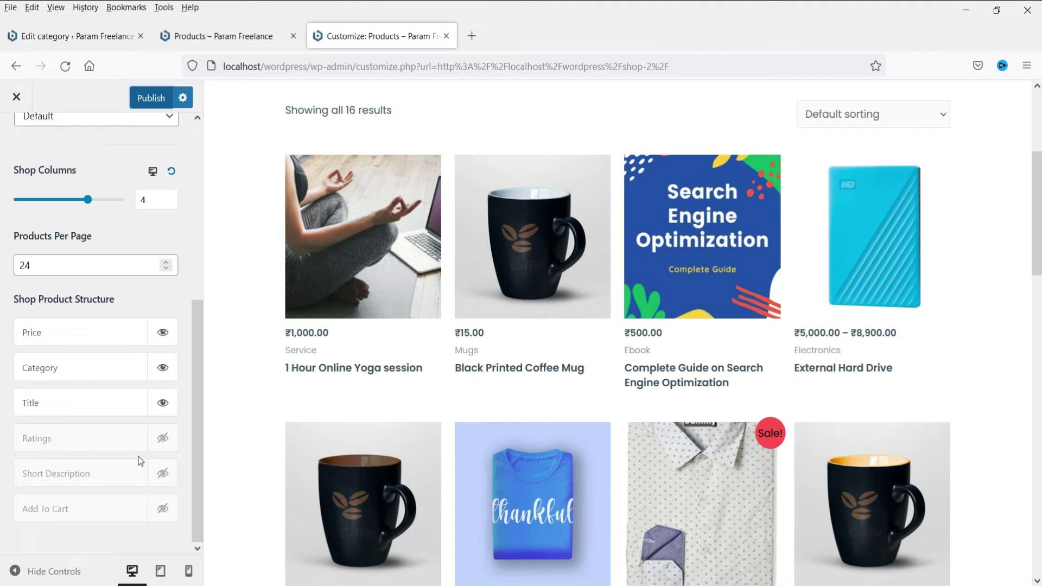
pyautogui.click(164, 474)
pyautogui.click(163, 512)
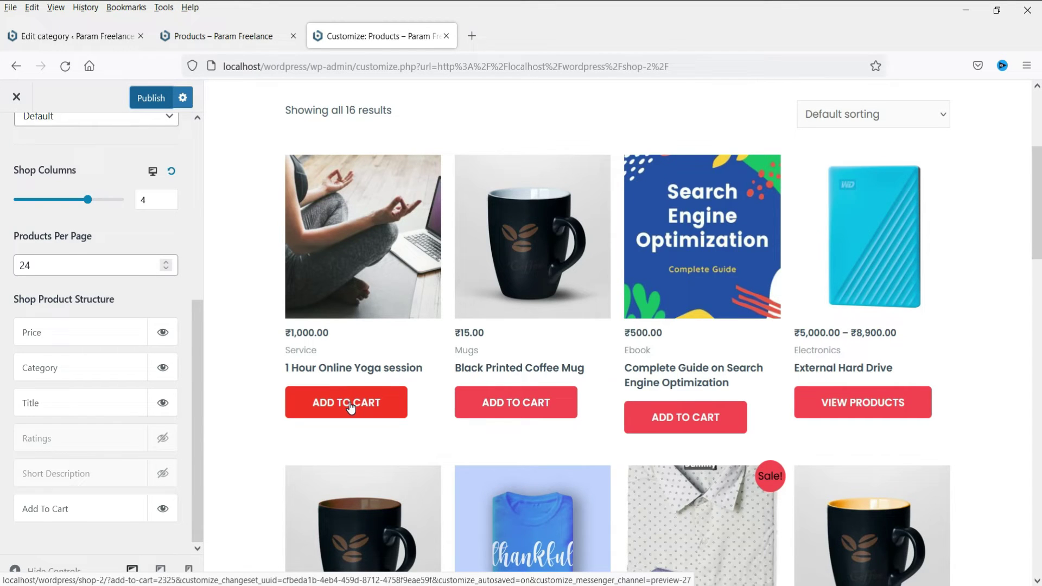
pyautogui.click(144, 98)
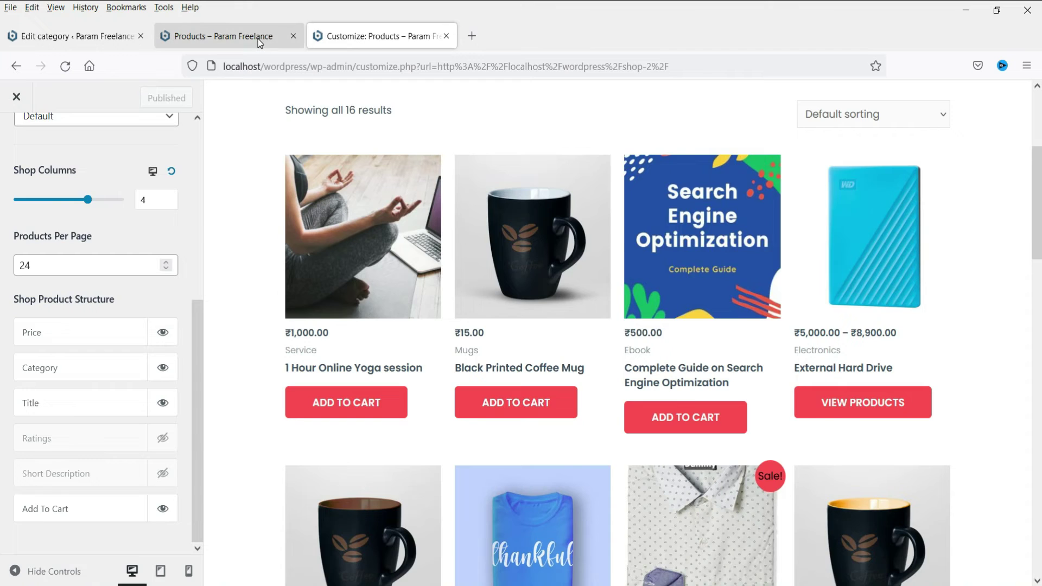
# - Reload the live shop page and scroll through it to check the published changes
pyautogui.click(187, 35)
pyautogui.click(62, 67)
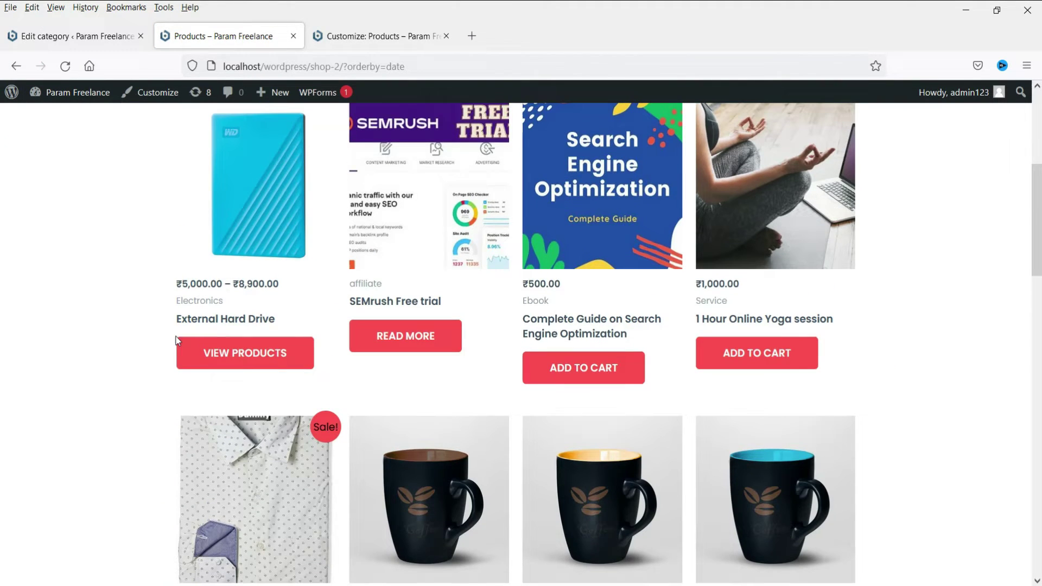
pyautogui.scroll(-4, 825, 362)
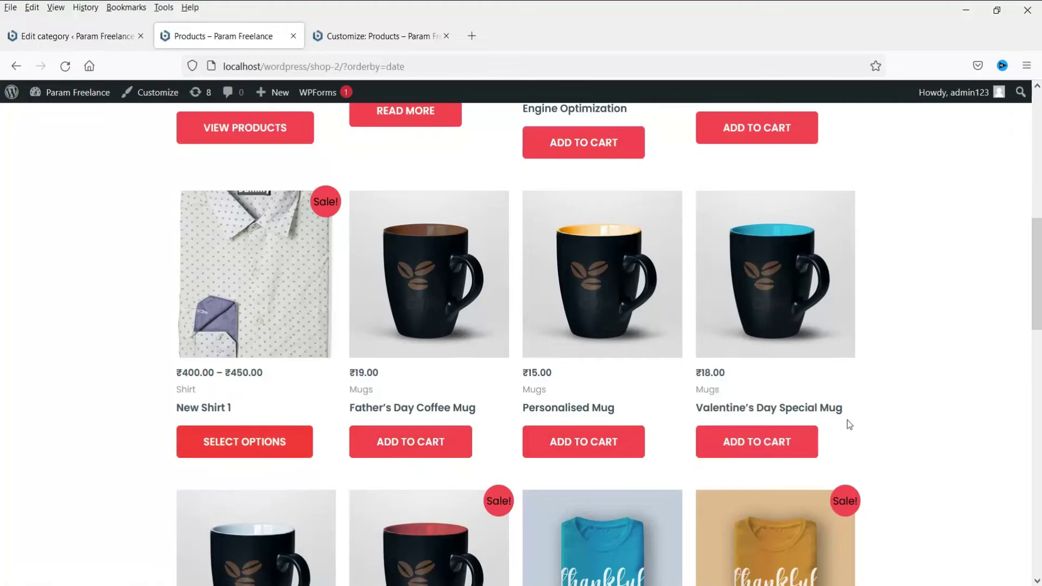
pyautogui.scroll(-4, 847, 421)
pyautogui.scroll(-2, 370, 310)
pyautogui.scroll(6, 369, 309)
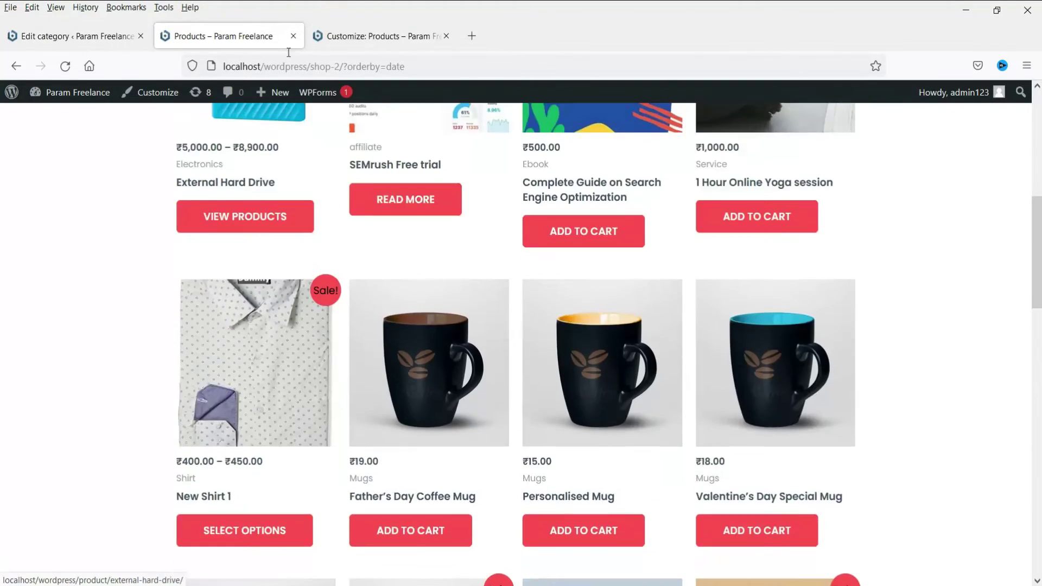
# - Add the Complete Guide on Search Engine Optimization ebook to the cart and view the cart
pyautogui.click(375, 34)
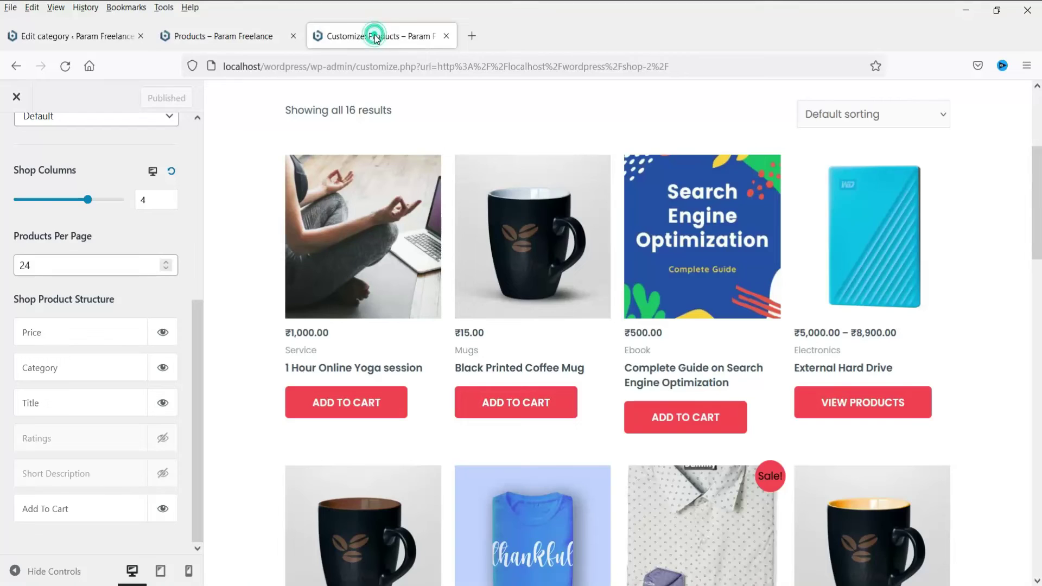
pyautogui.click(194, 23)
pyautogui.click(587, 302)
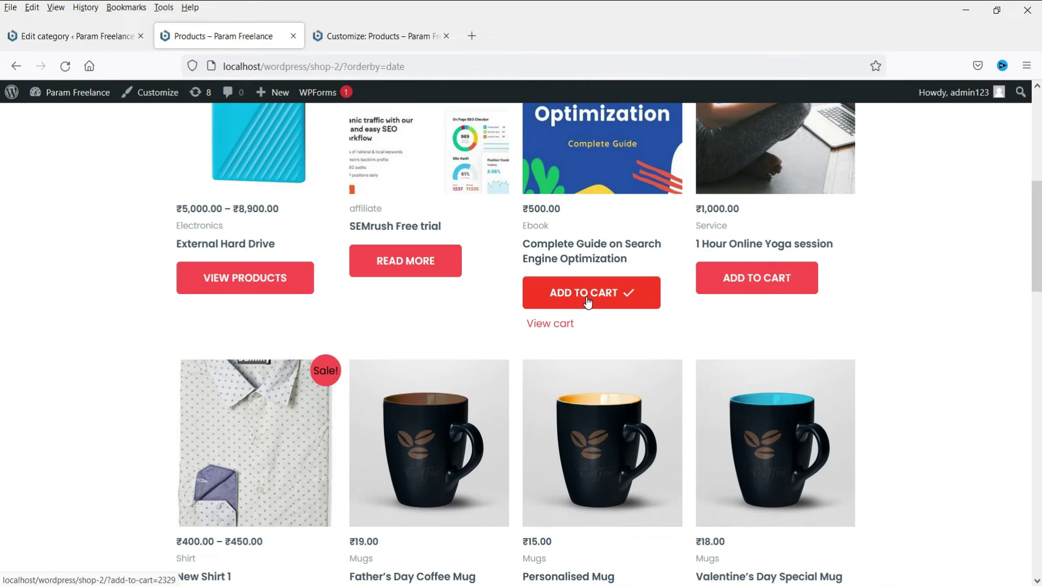
pyautogui.click(565, 326)
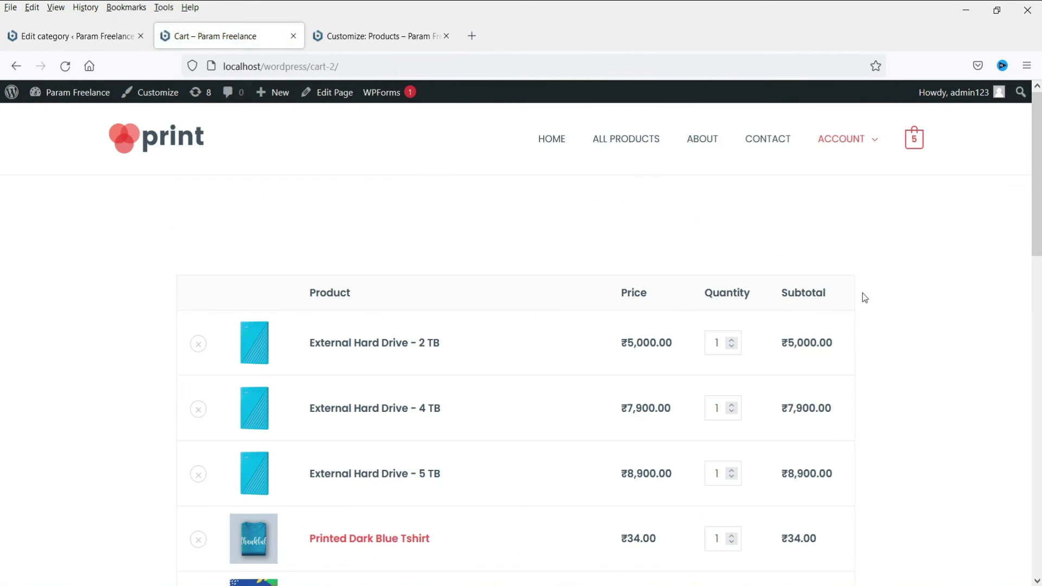
pyautogui.scroll(-5, 865, 297)
pyautogui.scroll(5, 865, 298)
# - In Single Product settings, preview the 1 Hour Online Yoga session page and its breadcrumb trail
pyautogui.click(370, 37)
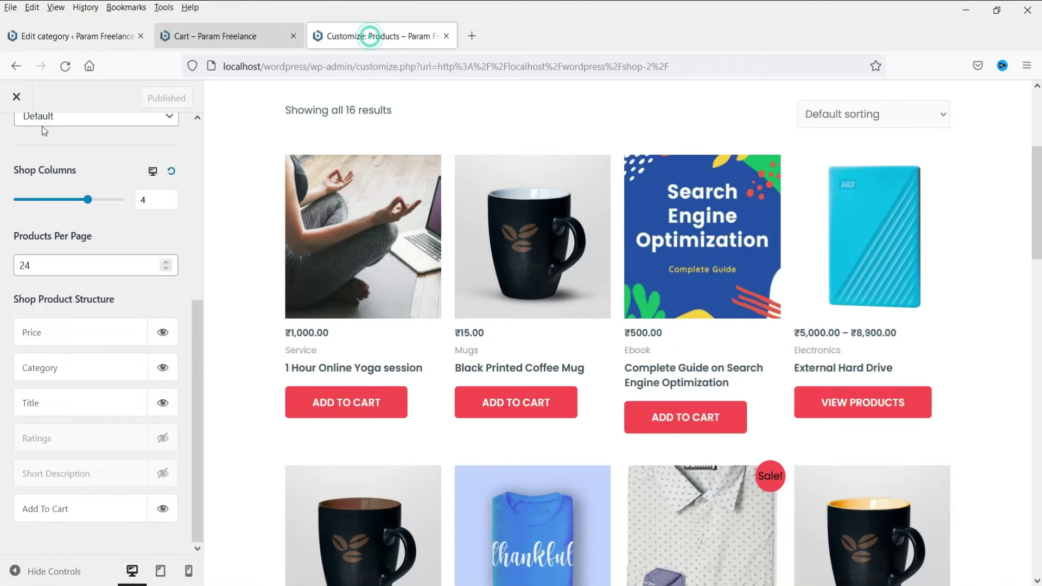
pyautogui.scroll(5, 108, 359)
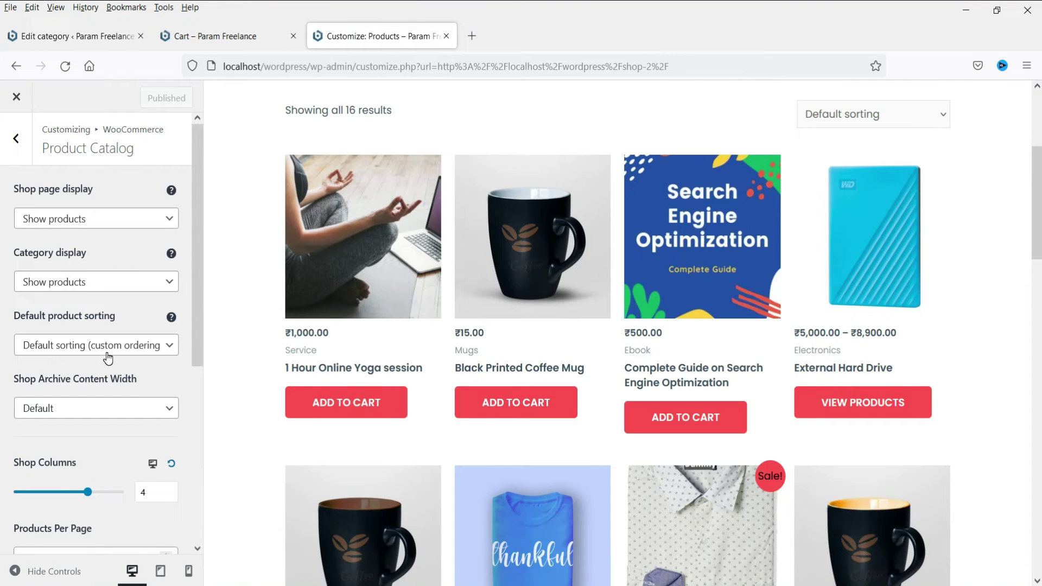
pyautogui.click(21, 144)
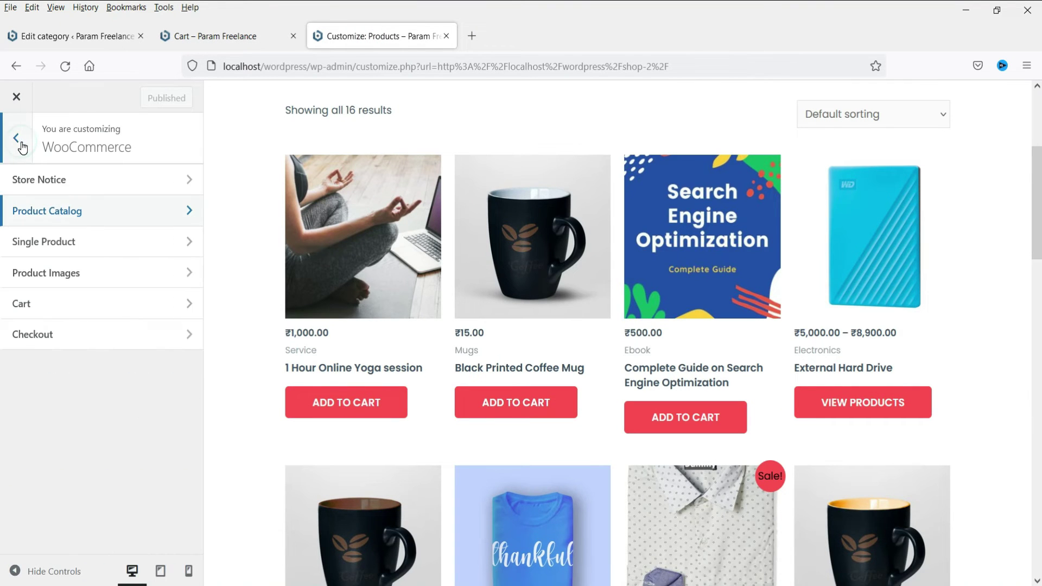
pyautogui.click(89, 242)
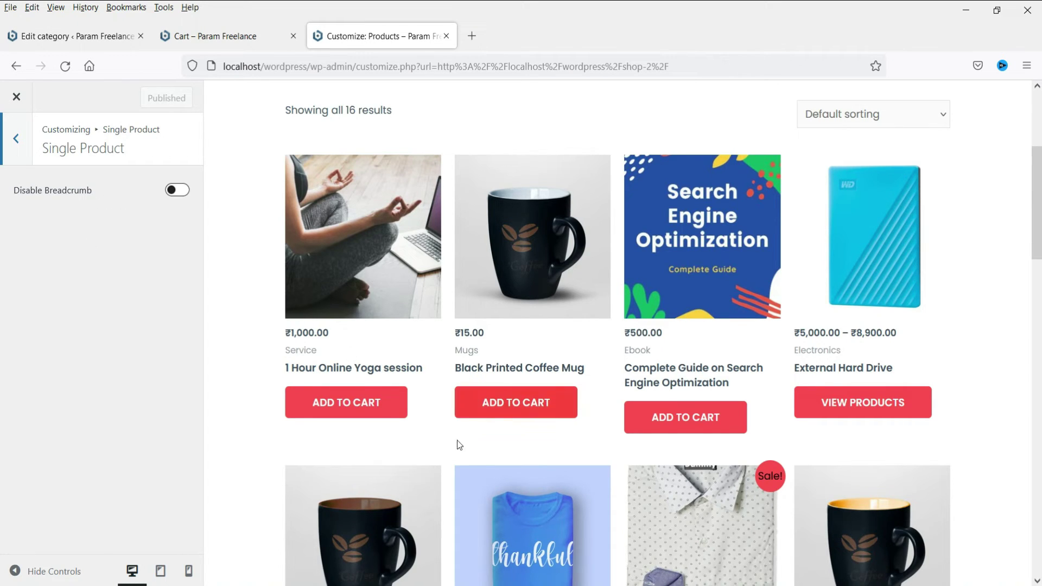
pyautogui.click(354, 271)
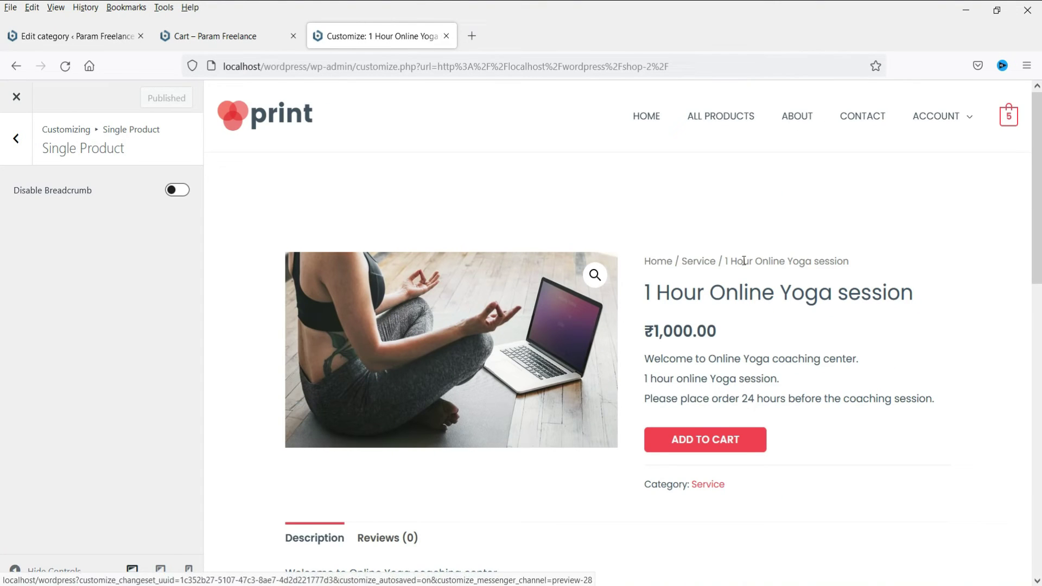
pyautogui.moveTo(872, 260); pyautogui.dragTo(658, 266)
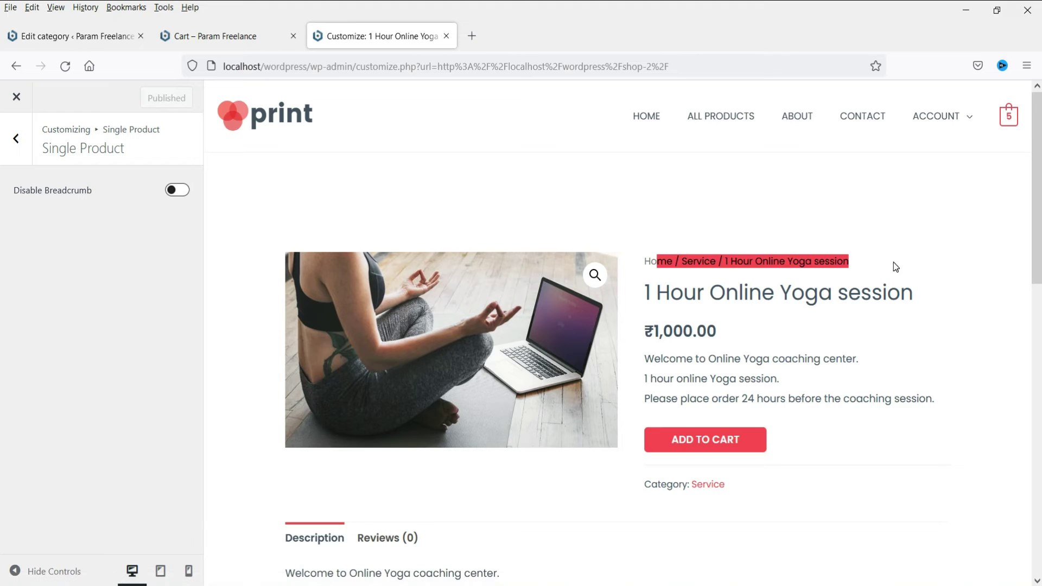
pyautogui.click(706, 228)
# - Toggle Disable Breadcrumb on and back off, then follow the Service breadcrumb to its category
pyautogui.click(178, 190)
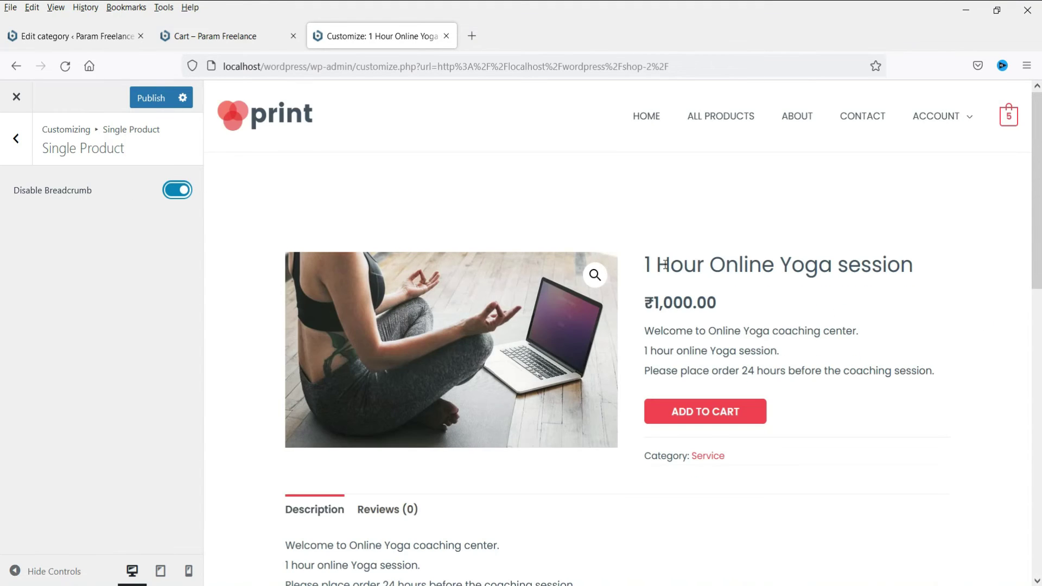
pyautogui.click(179, 191)
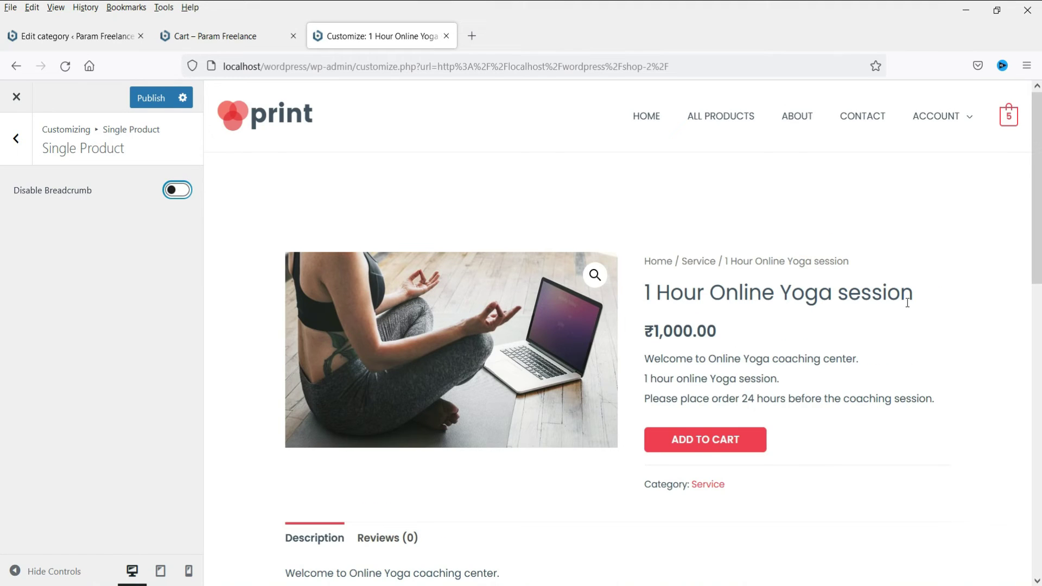
pyautogui.click(696, 264)
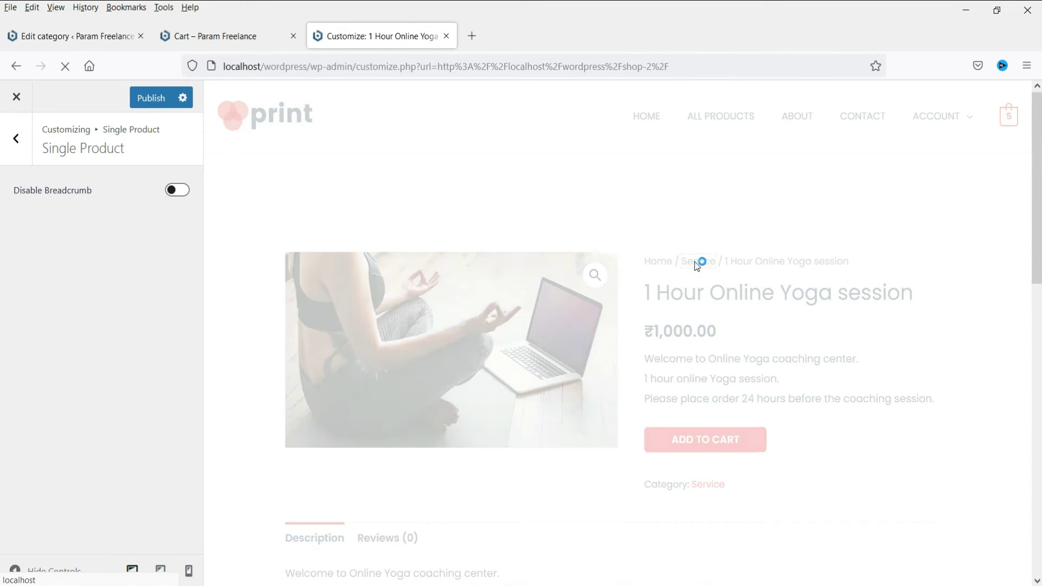
pyautogui.click(13, 141)
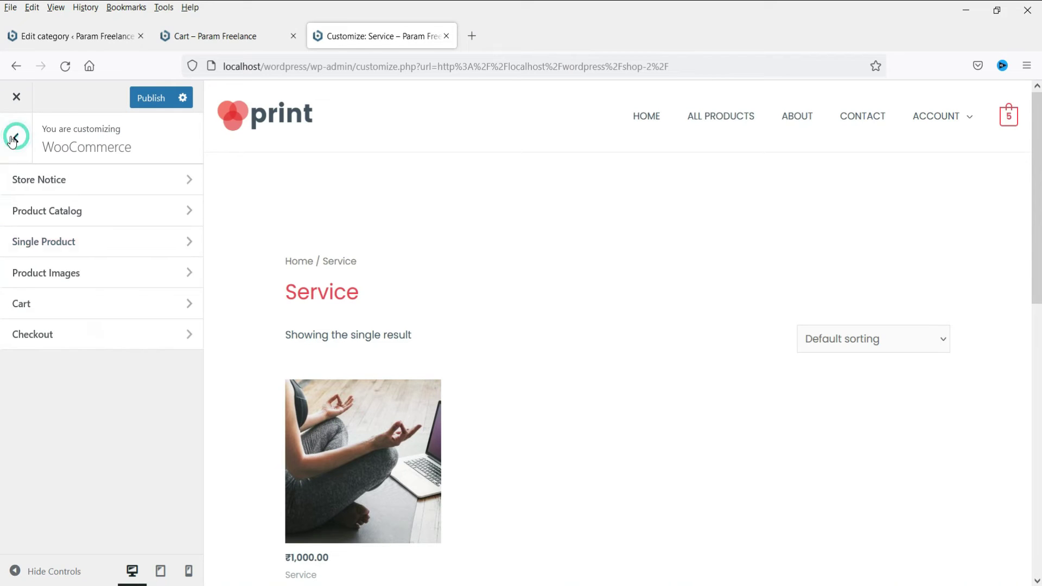
# - Review the Product Images settings, then move on to the Cart section
pyautogui.click(84, 279)
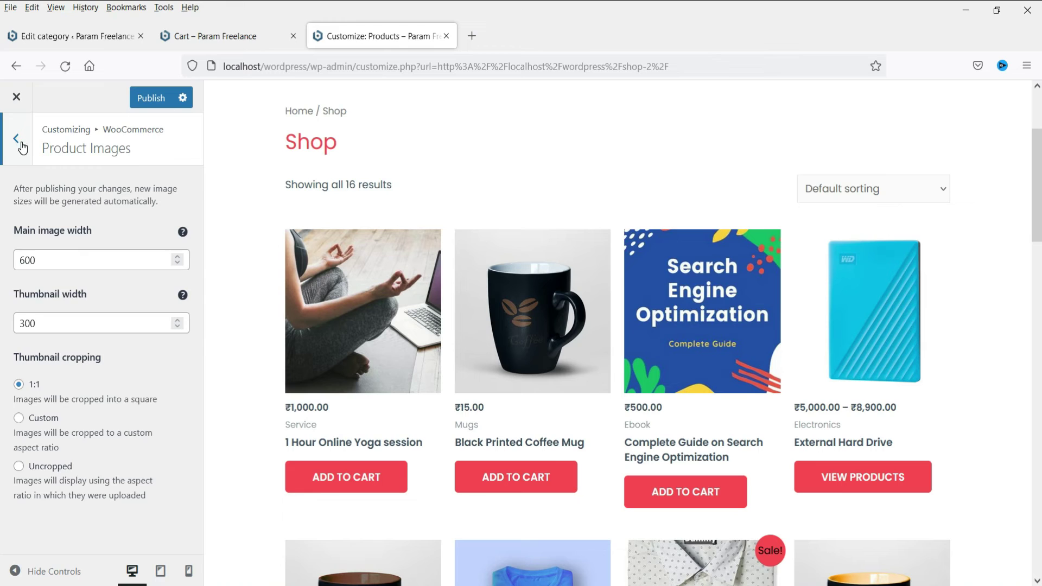
pyautogui.click(16, 138)
pyautogui.click(79, 301)
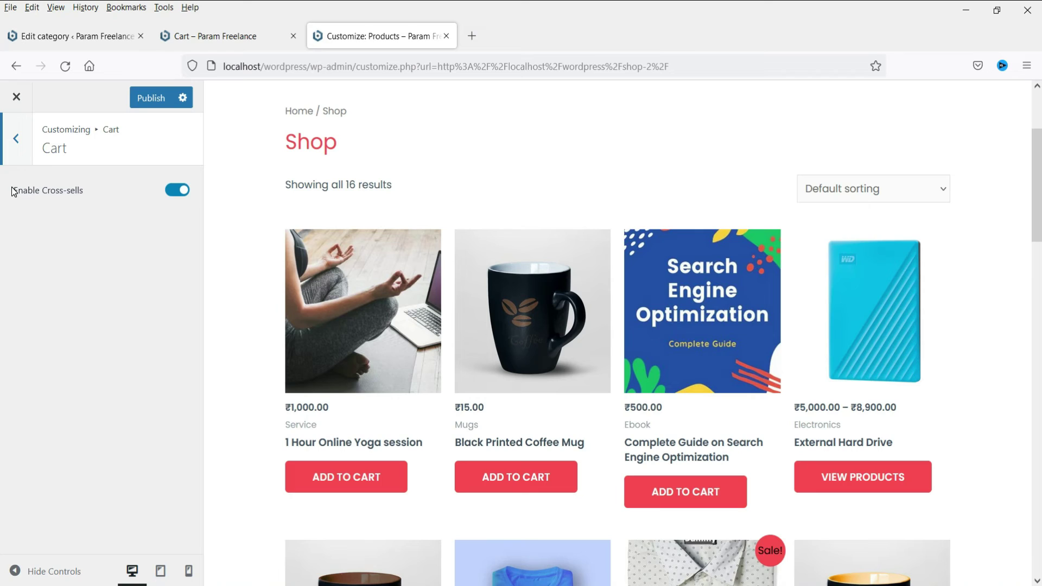
# - Check the live cart page, then turn Enable Cross-sells off and publish
pyautogui.click(201, 43)
pyautogui.scroll(-10, 640, 197)
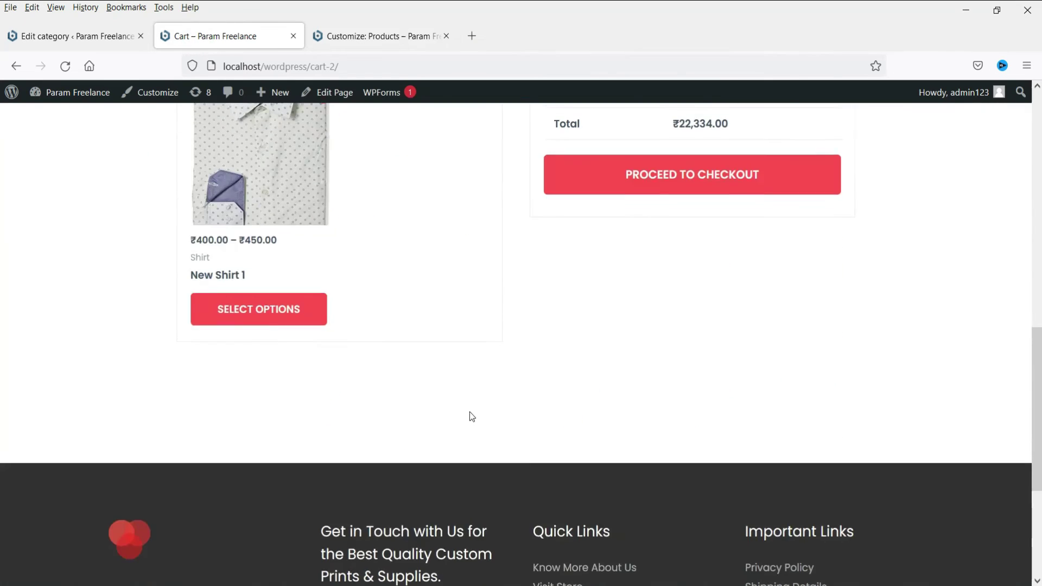
pyautogui.scroll(3, 471, 416)
pyautogui.click(366, 36)
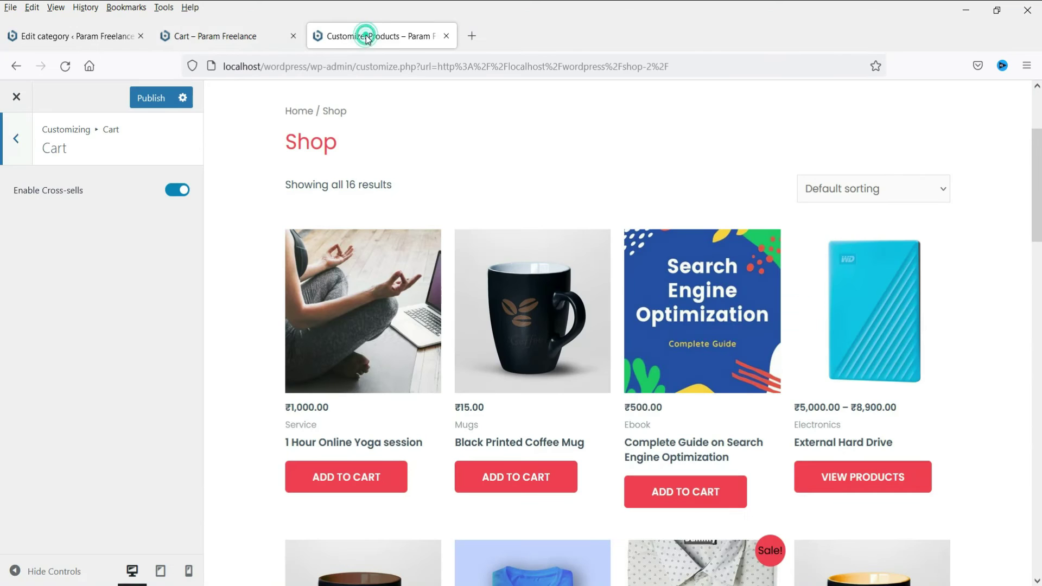
pyautogui.click(176, 190)
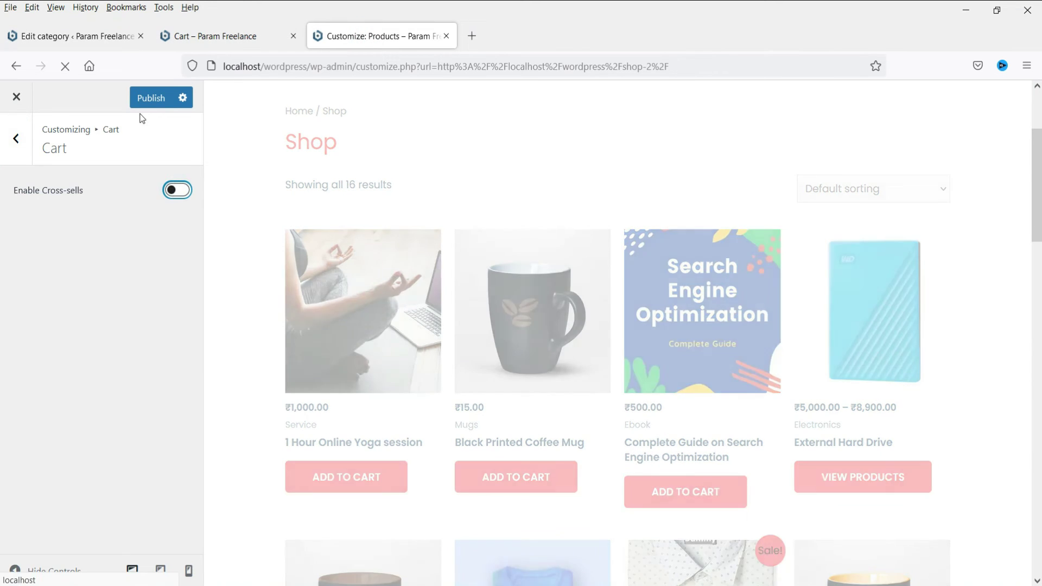
pyautogui.click(146, 99)
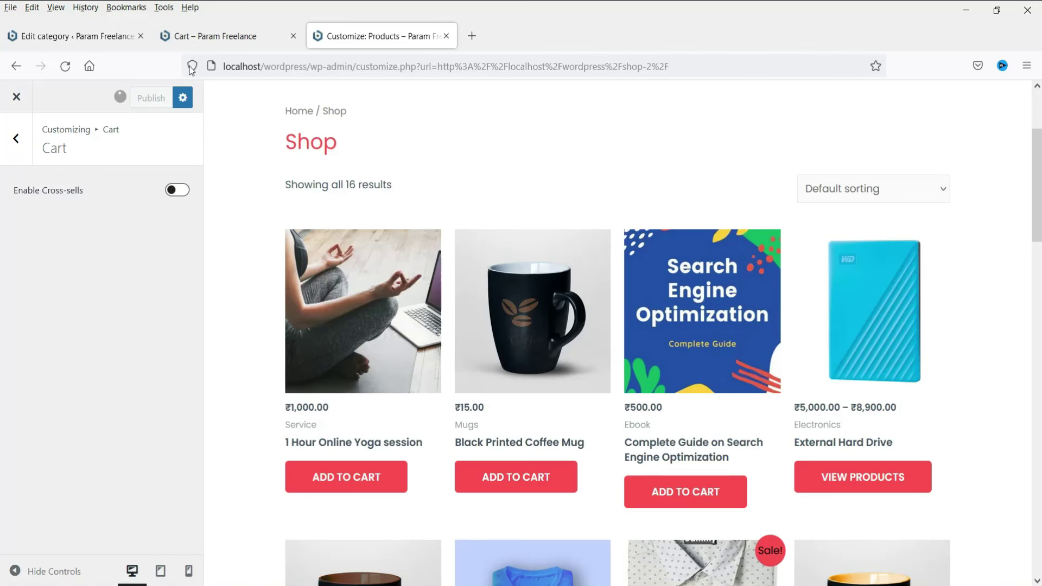
# - Reload the cart to confirm cross-sells are gone, then re-enable cross-sells and publish
pyautogui.click(226, 36)
pyautogui.click(81, 68)
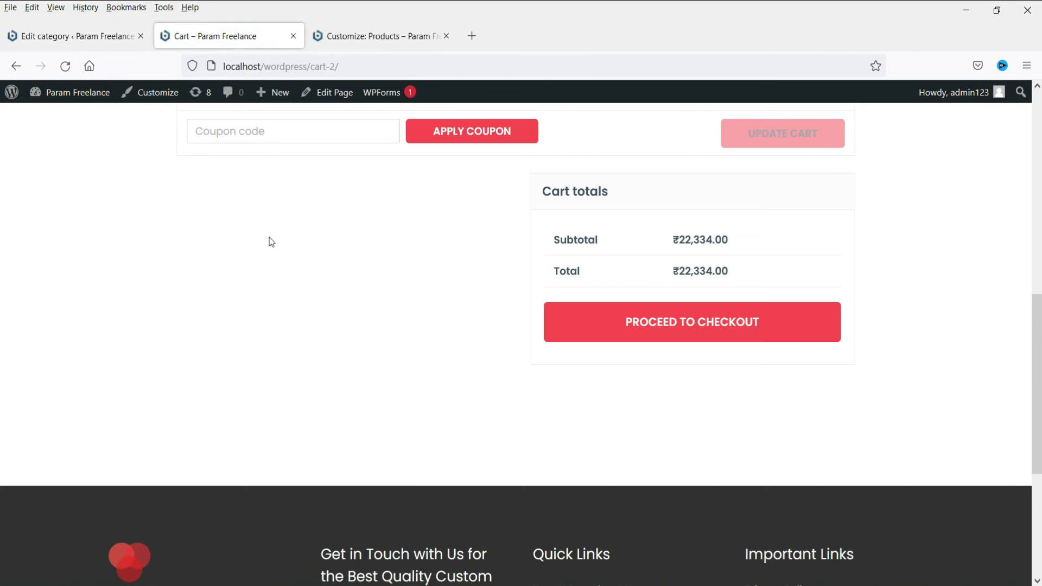
pyautogui.scroll(5, 290, 280)
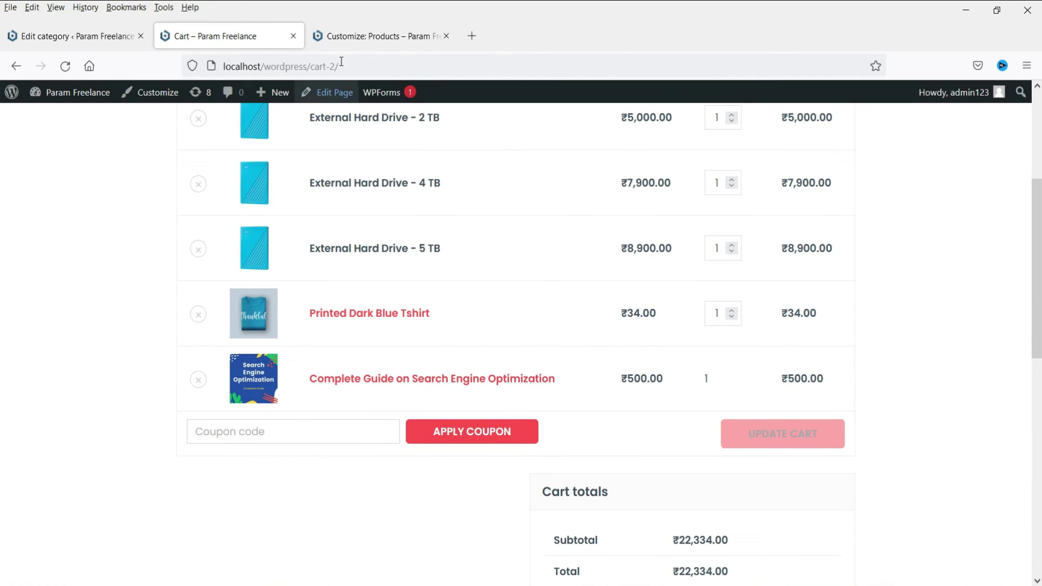
pyautogui.click(353, 37)
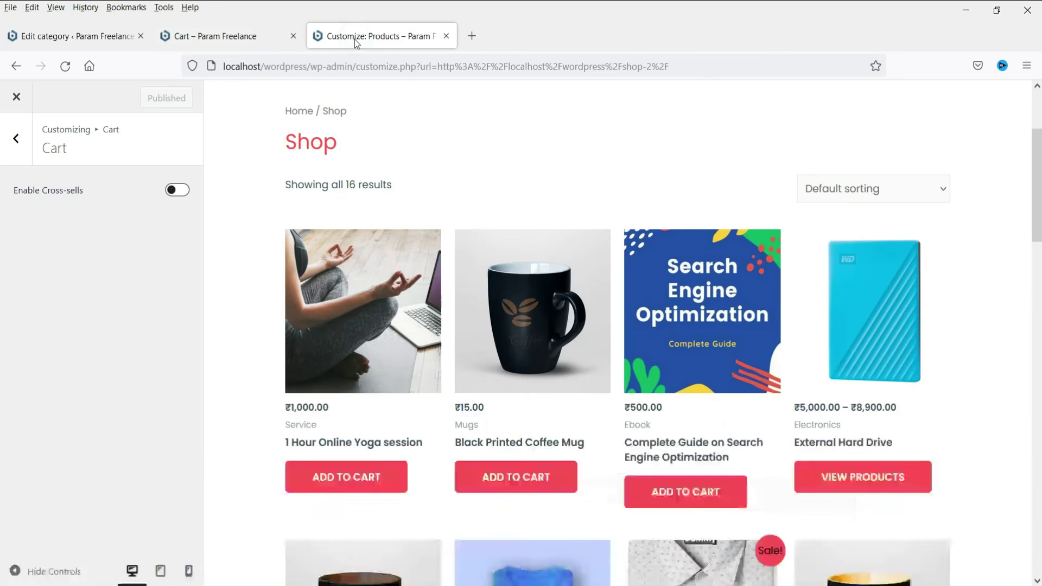
pyautogui.click(177, 191)
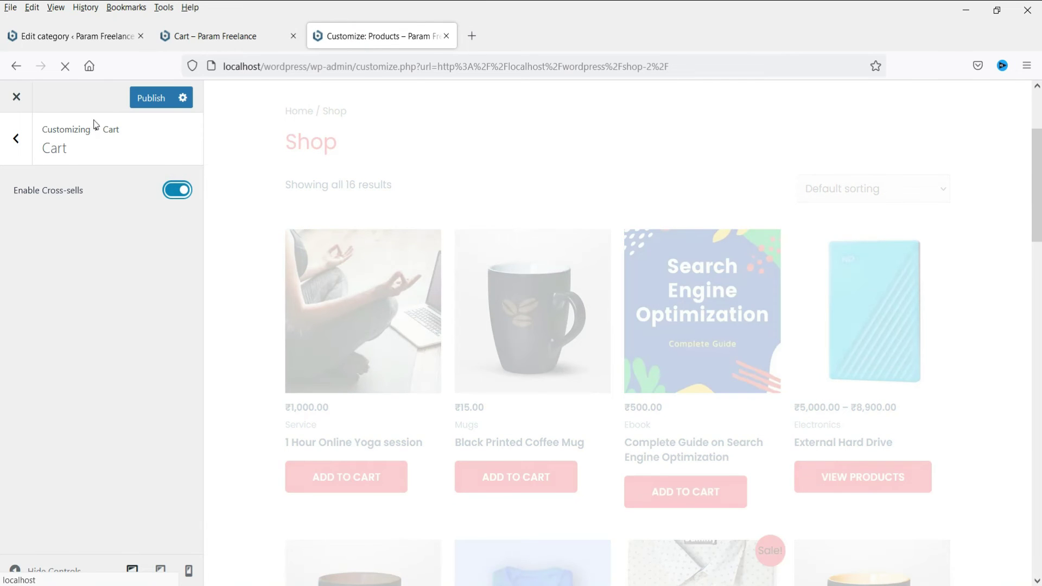
pyautogui.click(135, 105)
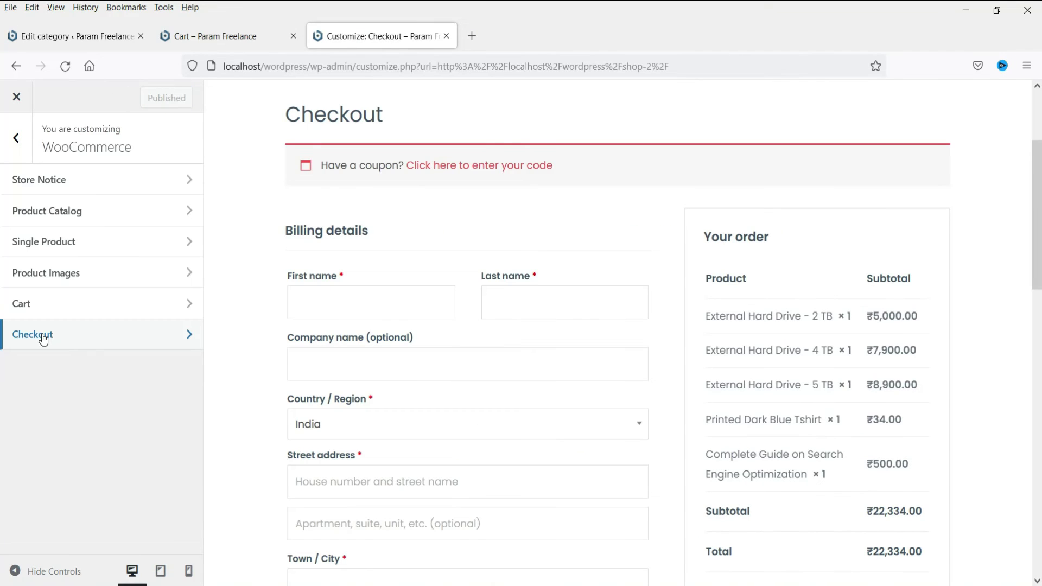
# - In Checkout settings, set the Company name field to Hidden
pyautogui.click(44, 337)
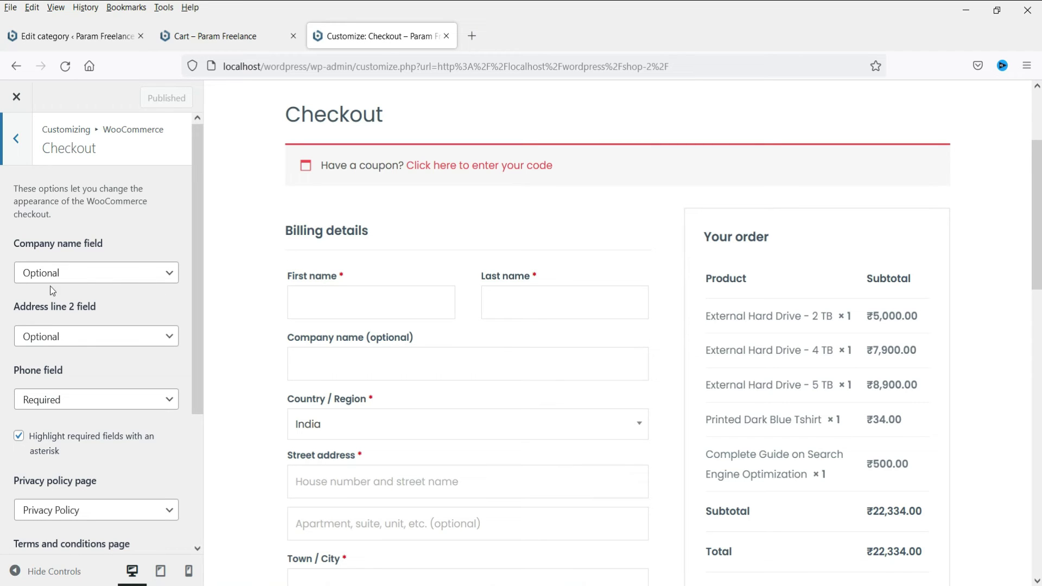
pyautogui.scroll(-2, 386, 344)
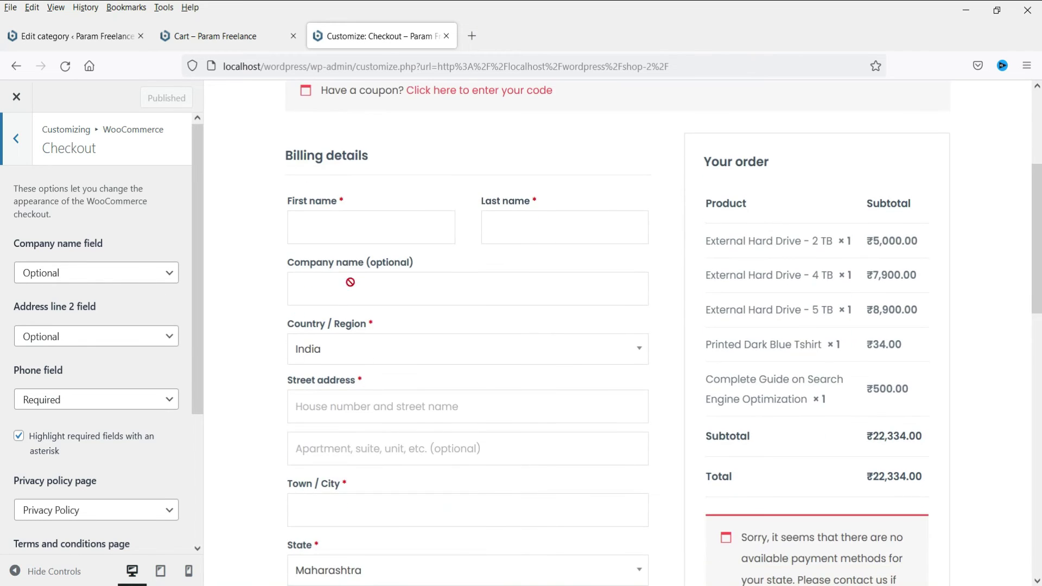
pyautogui.click(70, 278)
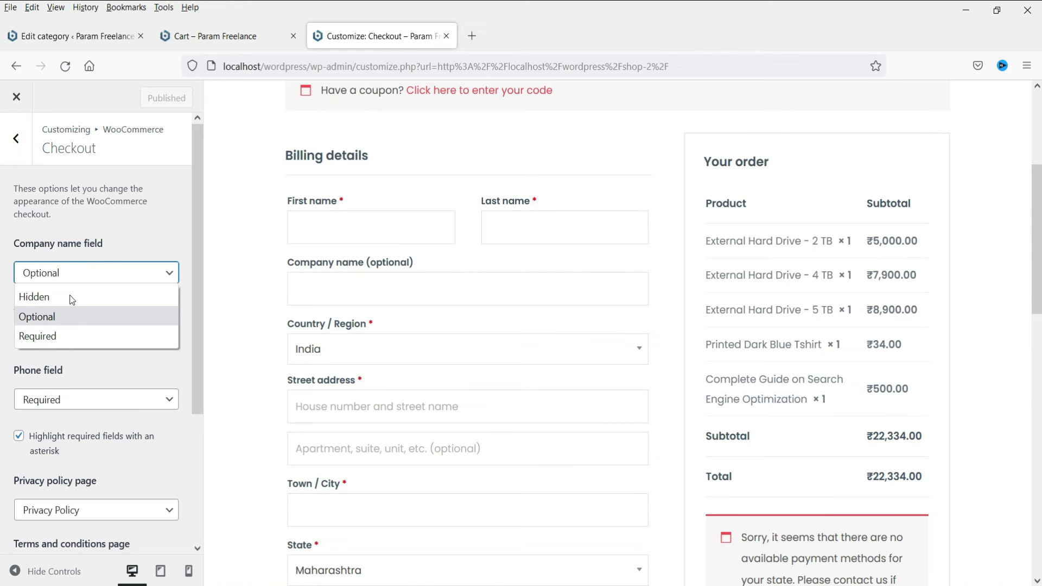
pyautogui.click(69, 295)
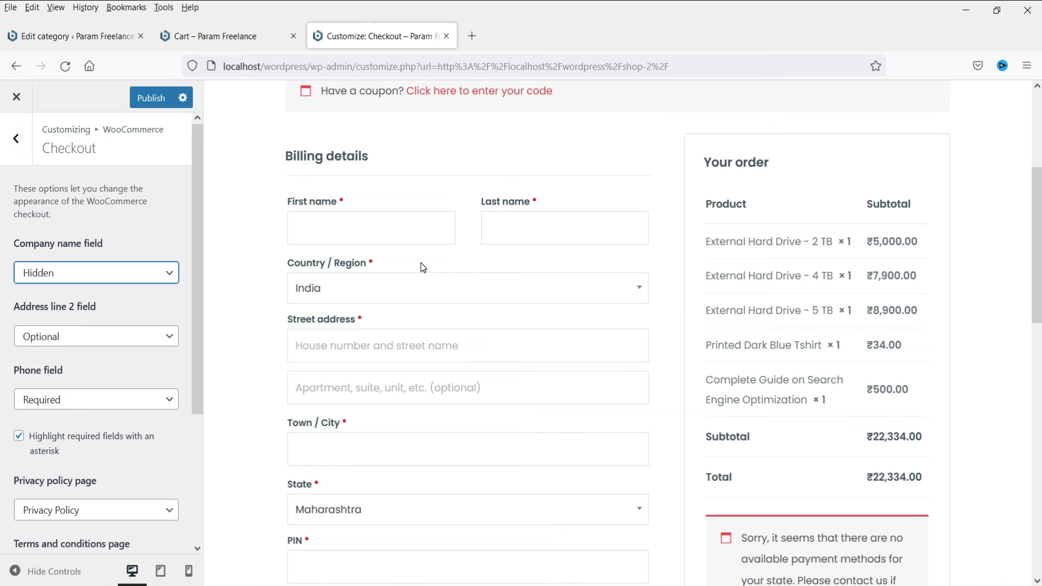
# - Set the Address line 2 field to Hidden and scroll through the remaining checkout options
pyautogui.scroll(-2, 59, 334)
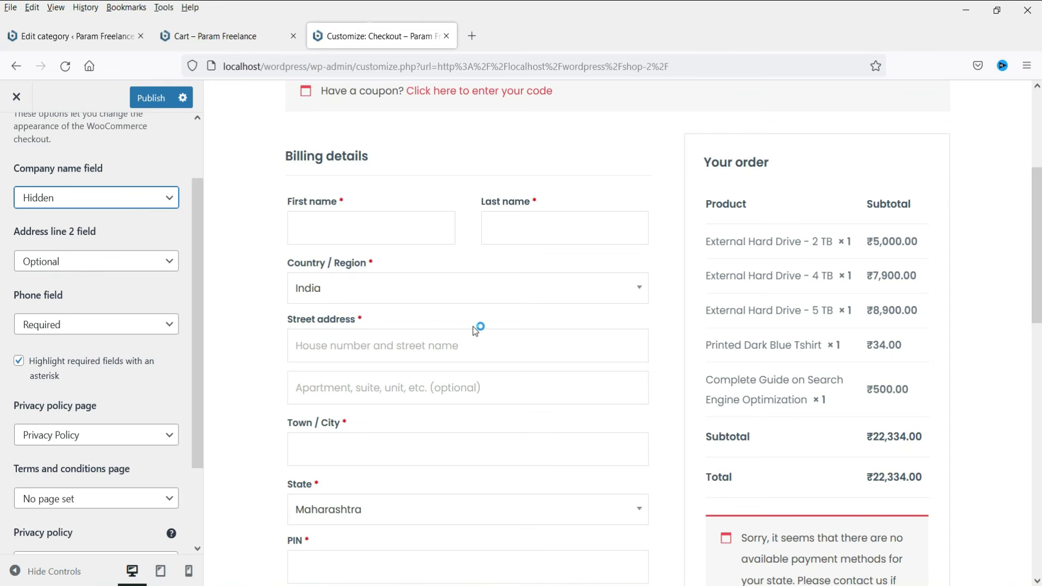
pyautogui.scroll(-2, 473, 327)
pyautogui.click(76, 272)
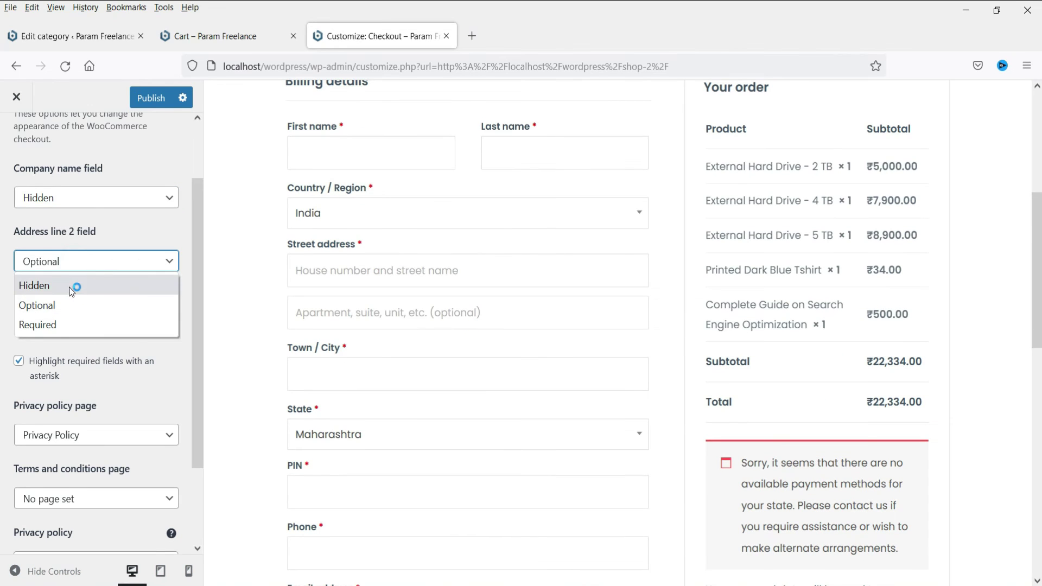
pyautogui.click(74, 285)
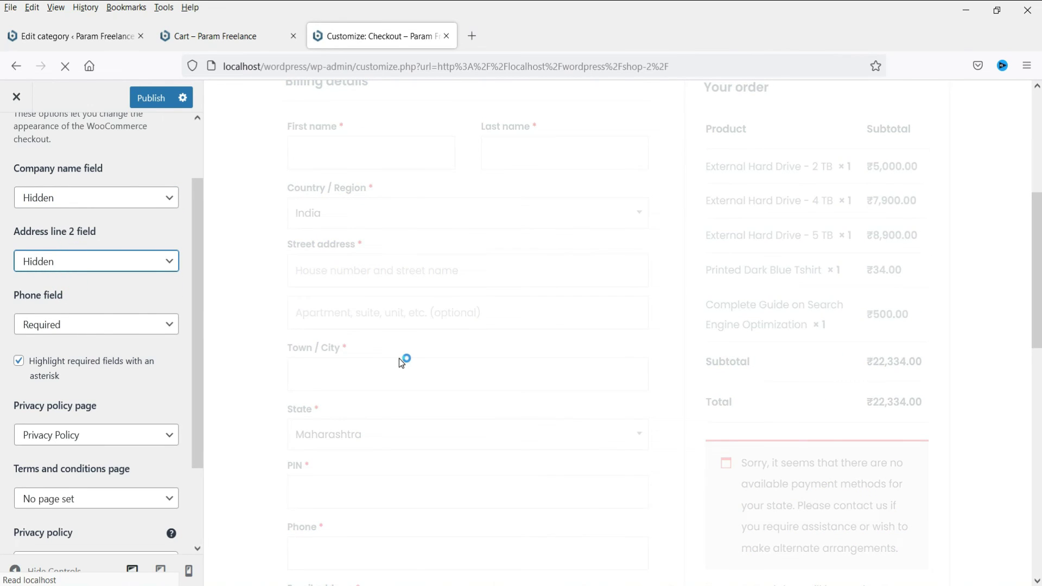
pyautogui.scroll(-2, 372, 304)
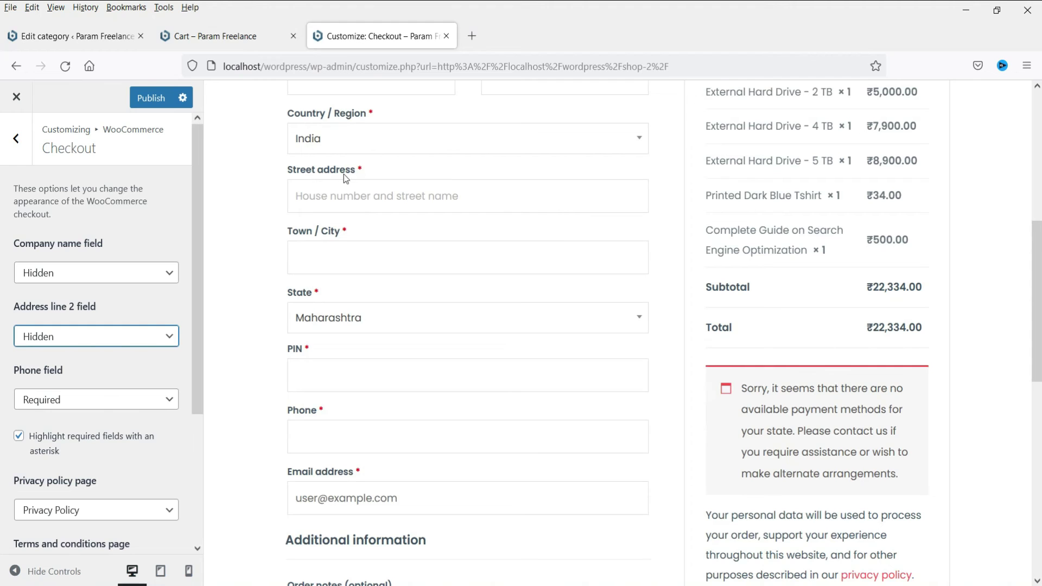
pyautogui.scroll(-3, 65, 334)
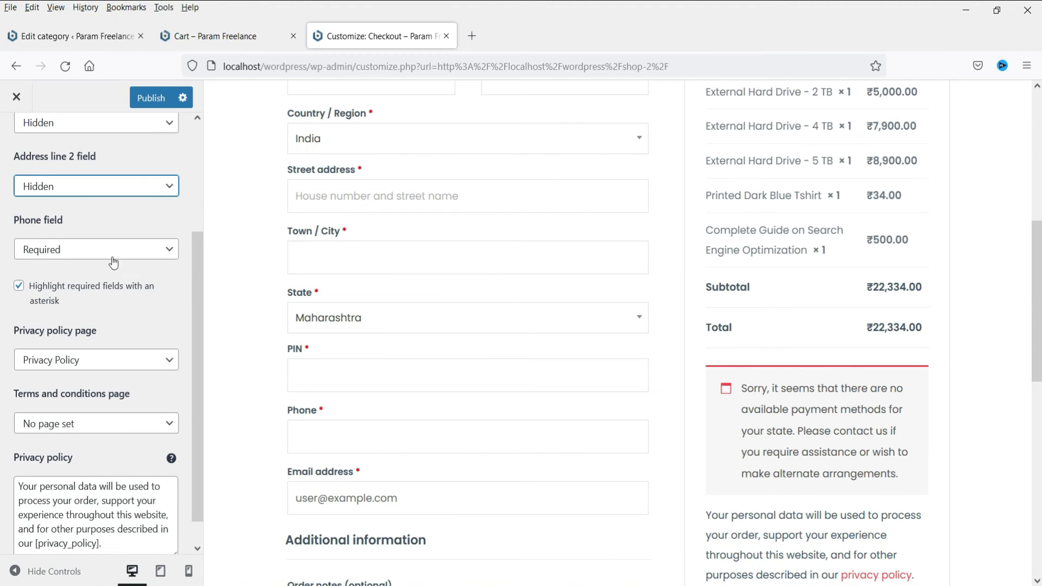
pyautogui.scroll(-3, 419, 241)
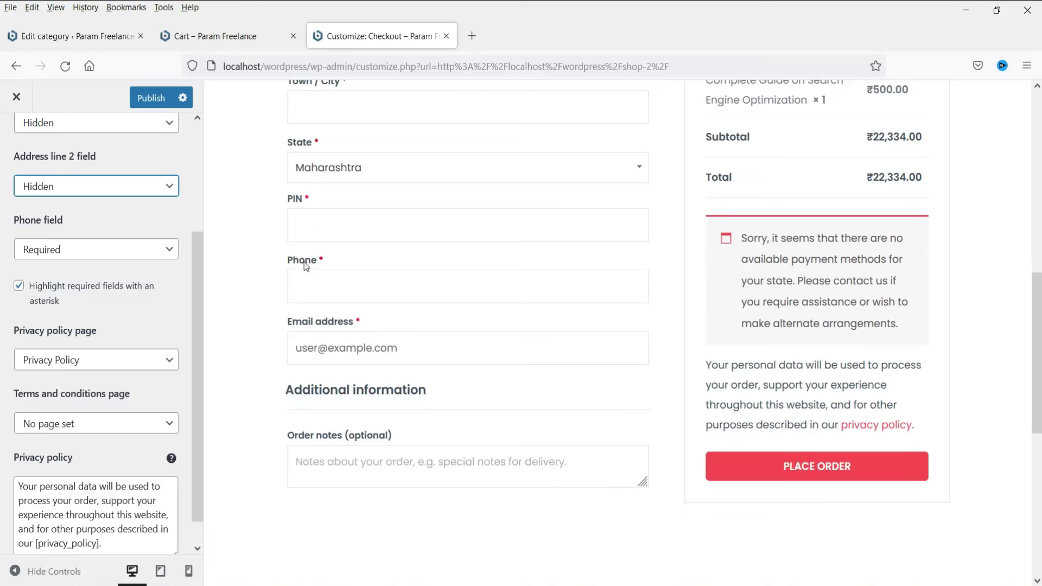
pyautogui.click(67, 255)
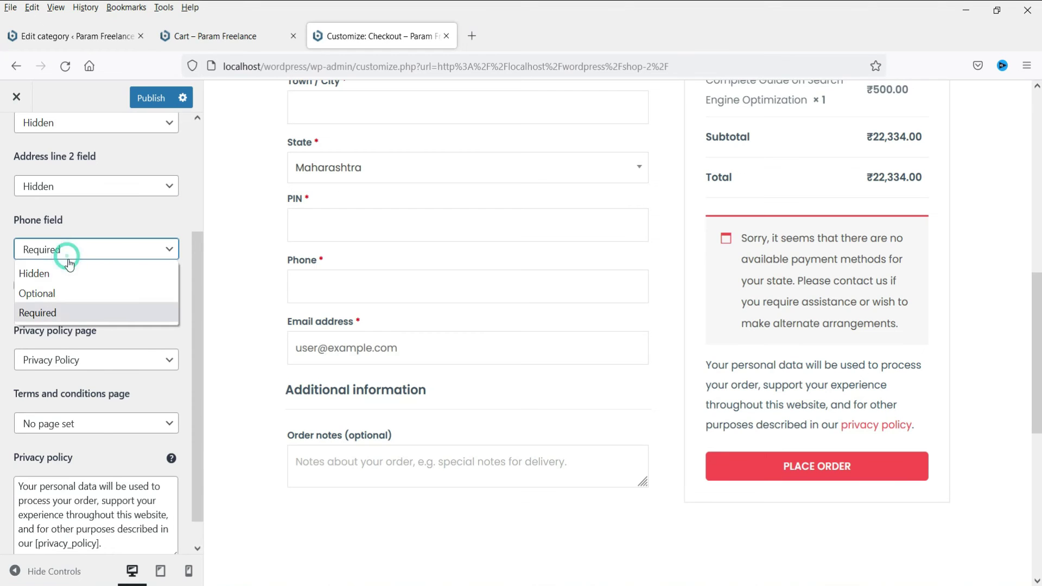
pyautogui.click(72, 293)
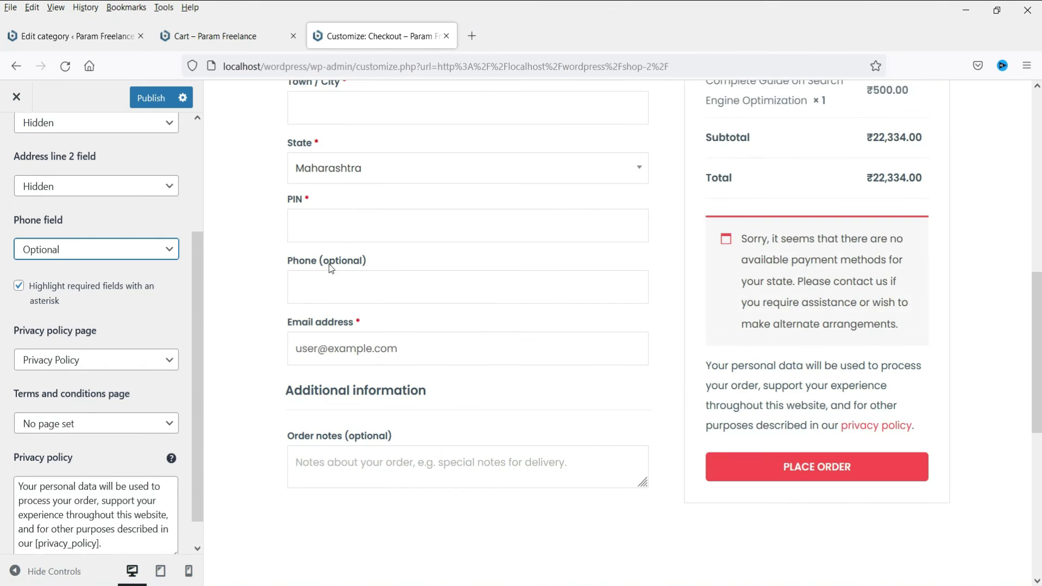
pyautogui.click(109, 249)
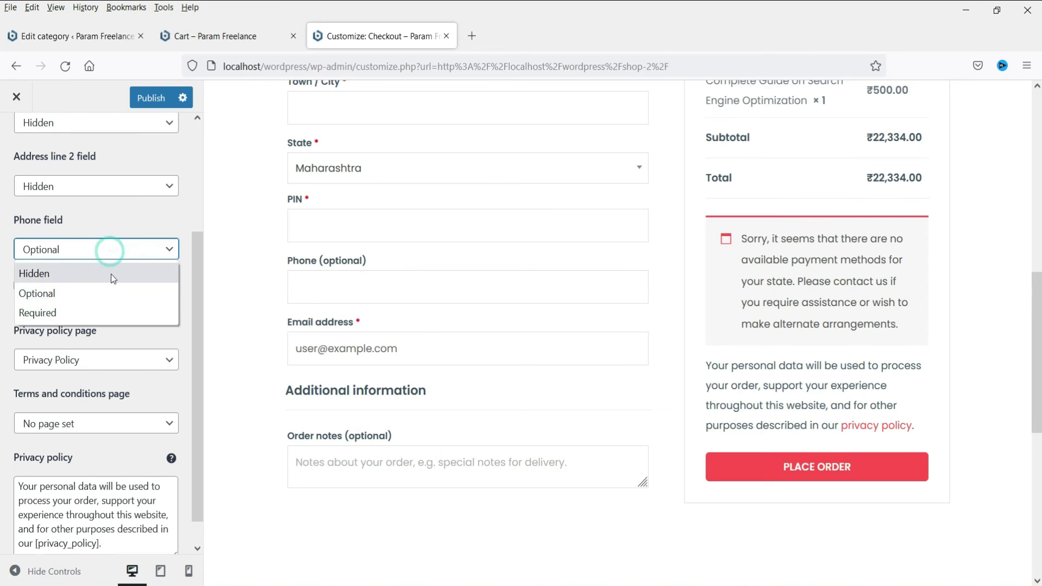
pyautogui.click(105, 312)
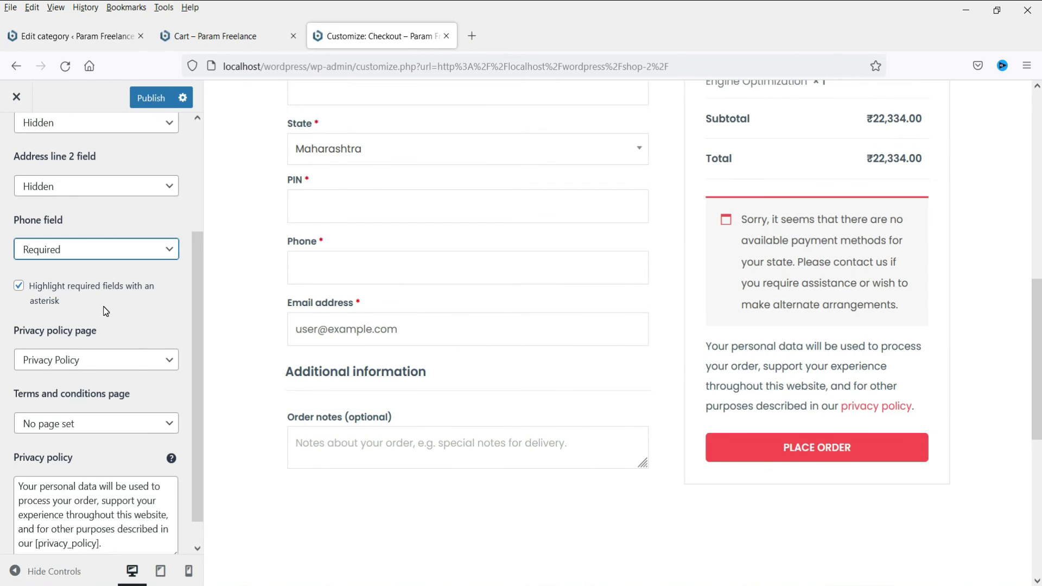
pyautogui.scroll(-1, 103, 306)
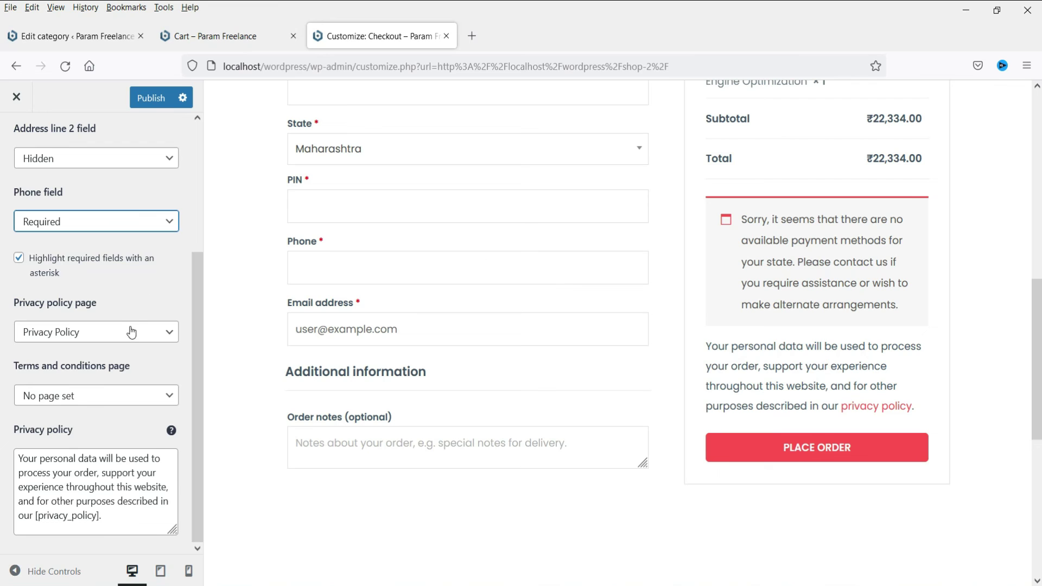
# - Keep Privacy Policy as the privacy page and set Terms and conditions to Refund and Returns Policy
pyautogui.click(131, 332)
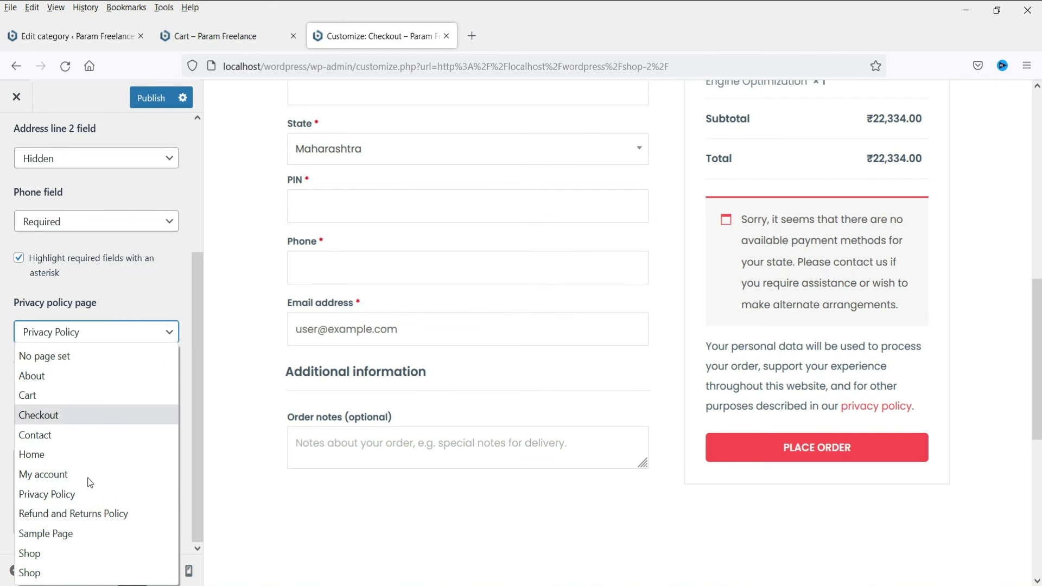
pyautogui.click(152, 291)
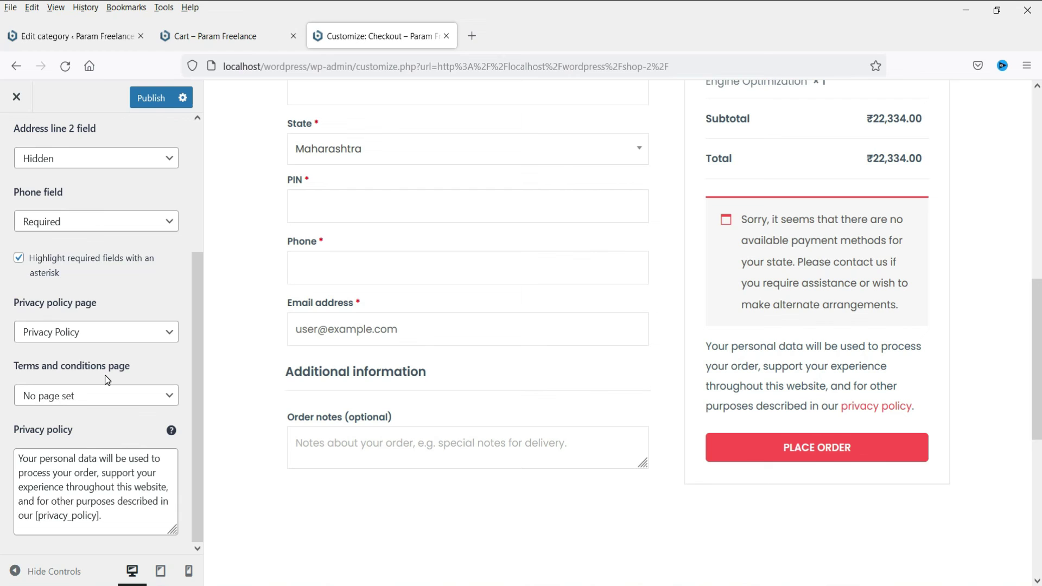
pyautogui.click(76, 397)
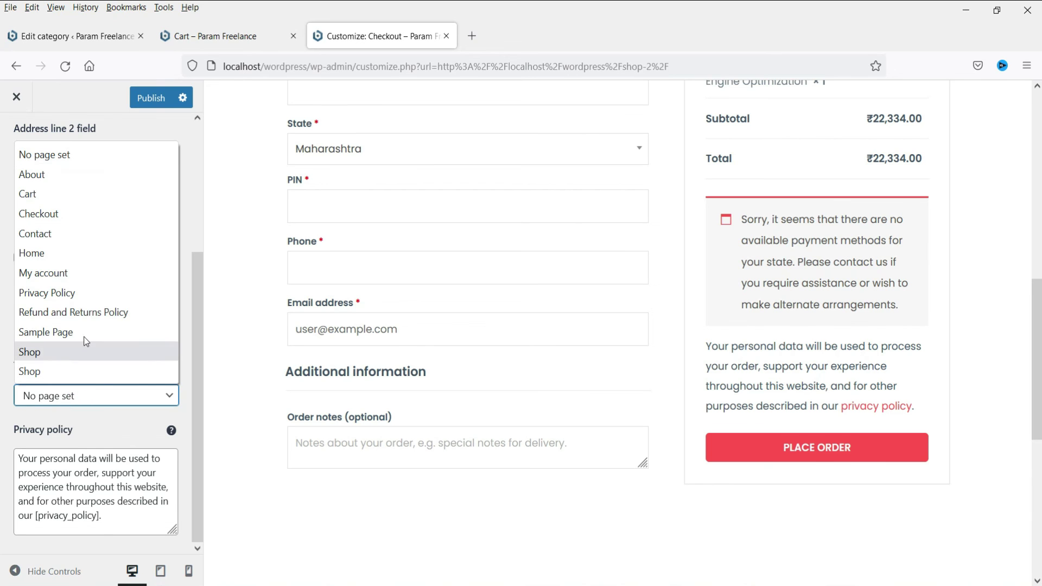
pyautogui.click(84, 315)
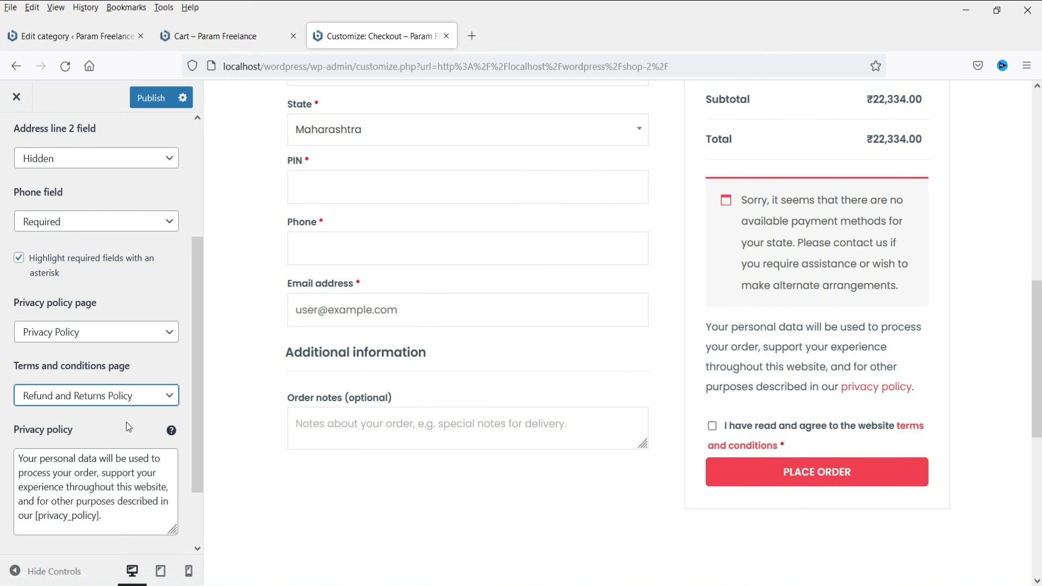
# - Click into the privacy policy text box, placing the caret inside the word 'personal'
pyautogui.scroll(-3, 126, 423)
pyautogui.click(62, 400)
pyautogui.moveTo(19, 383); pyautogui.dragTo(130, 445)
pyautogui.click(130, 445)
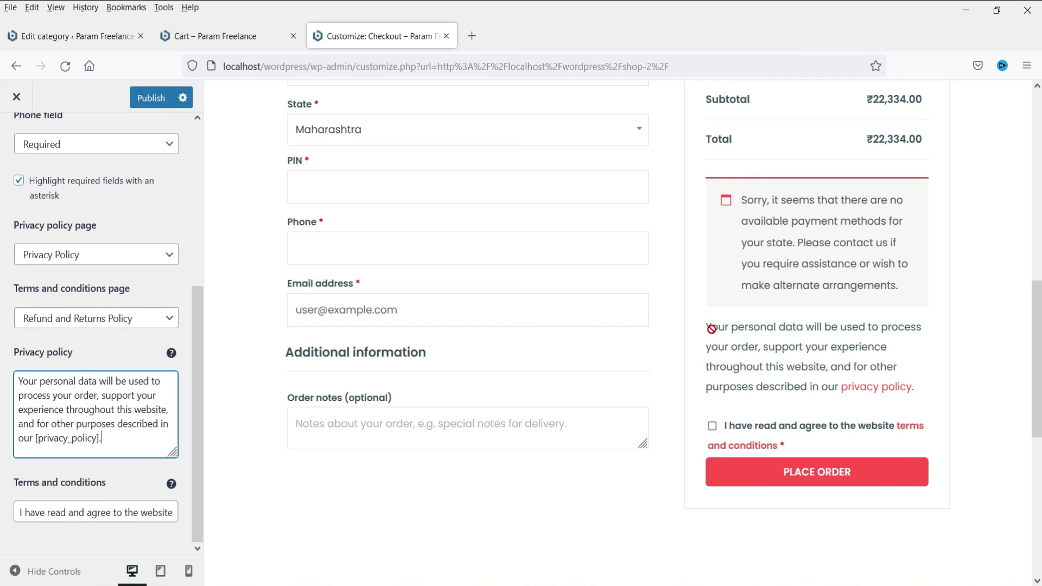
pyautogui.click(54, 385)
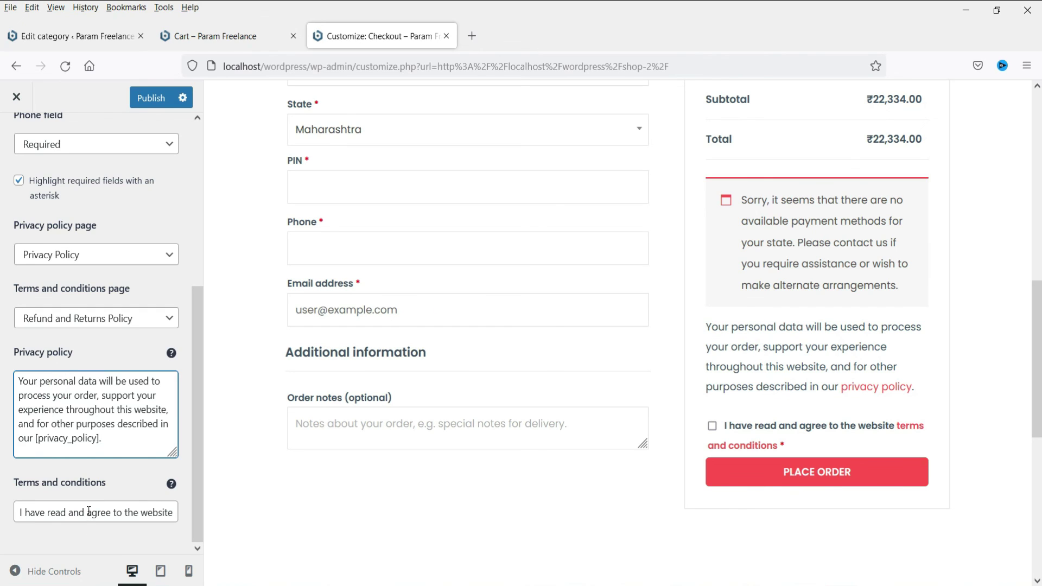